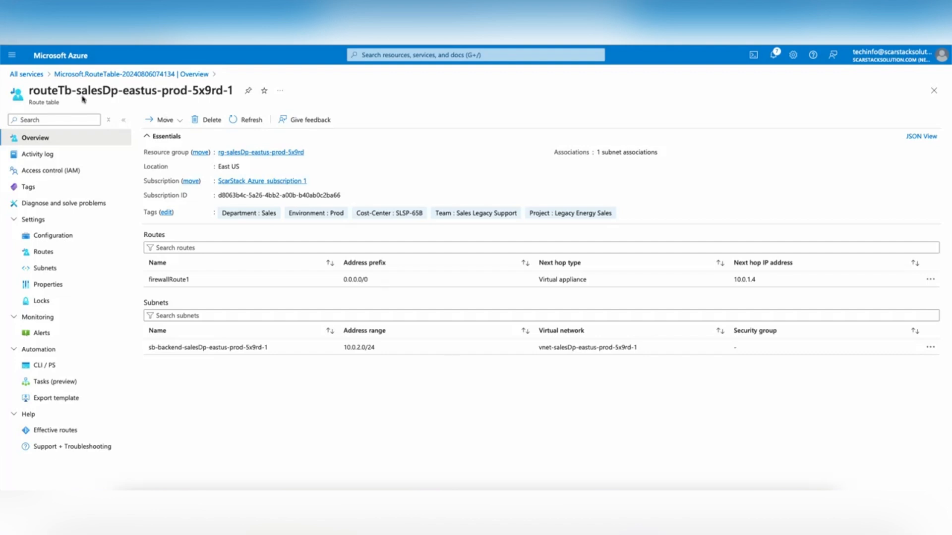
Step: Leave the route table overview and go back to the Azure portal home page
left_click(64, 56)
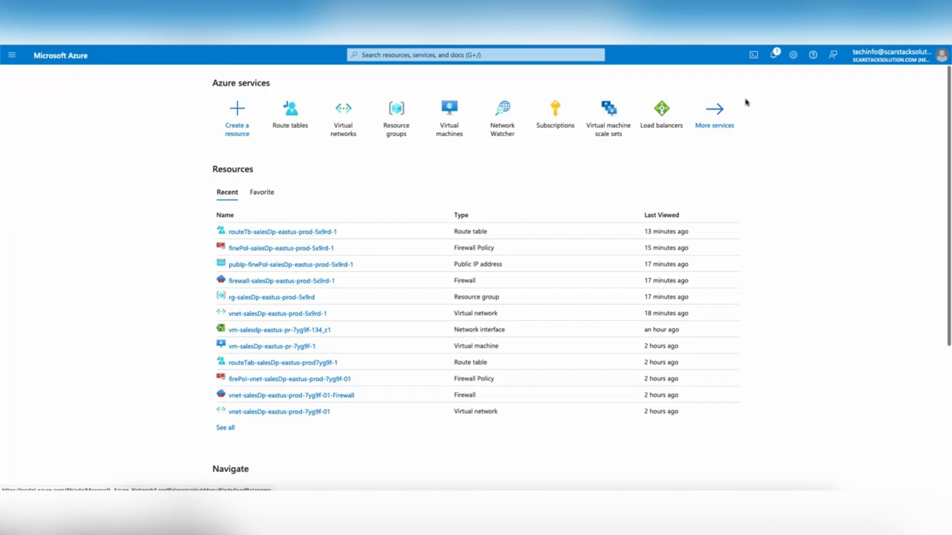
Step: Start a new Azure virtual machine from the Compute > Virtual machines list
left_click(721, 114)
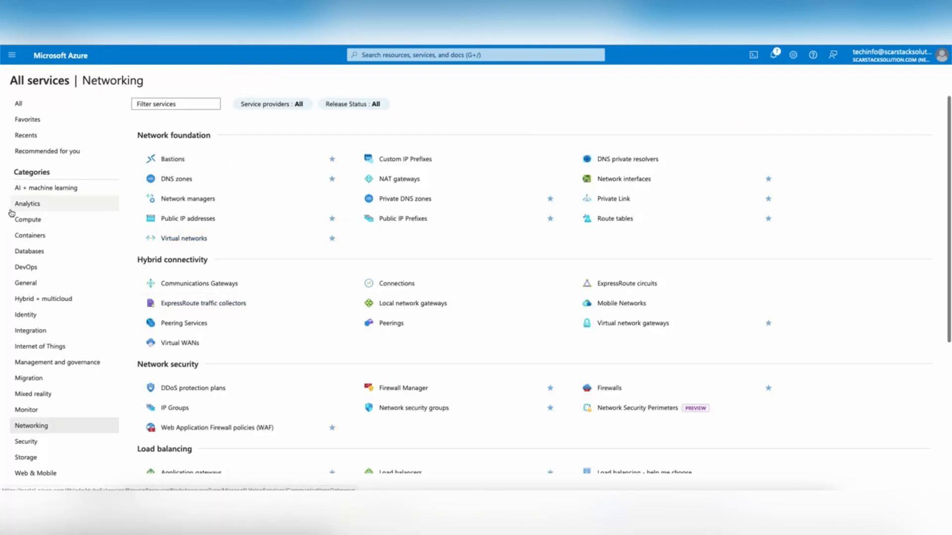
left_click(42, 219)
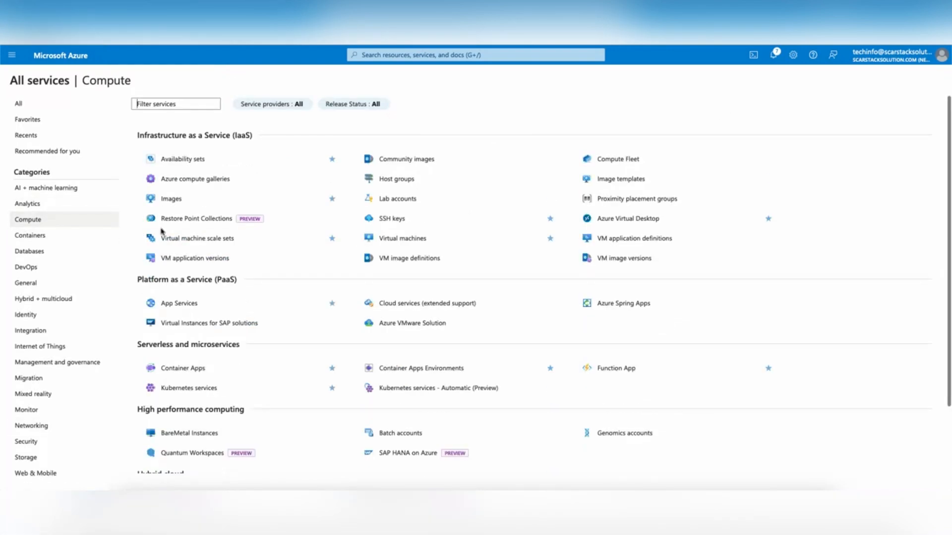
left_click(411, 239)
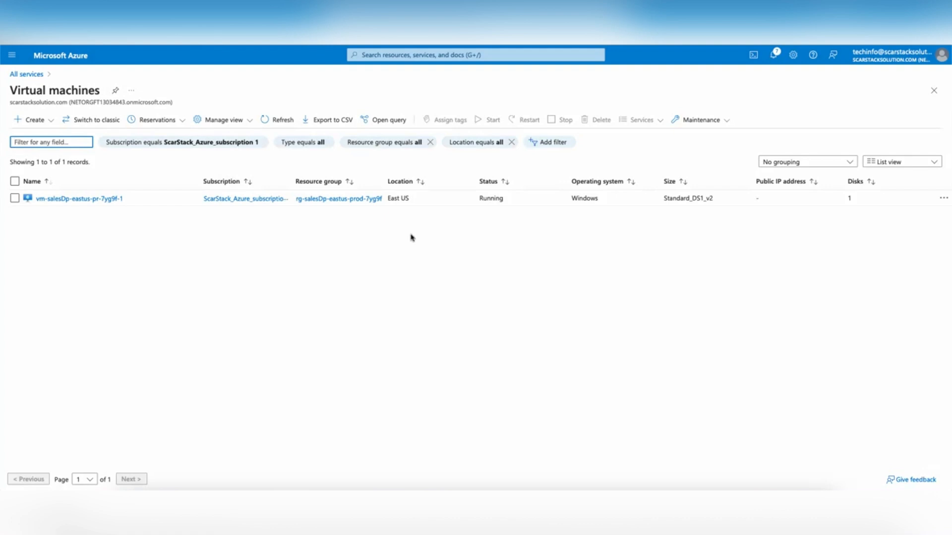
left_click(47, 120)
left_click(52, 139)
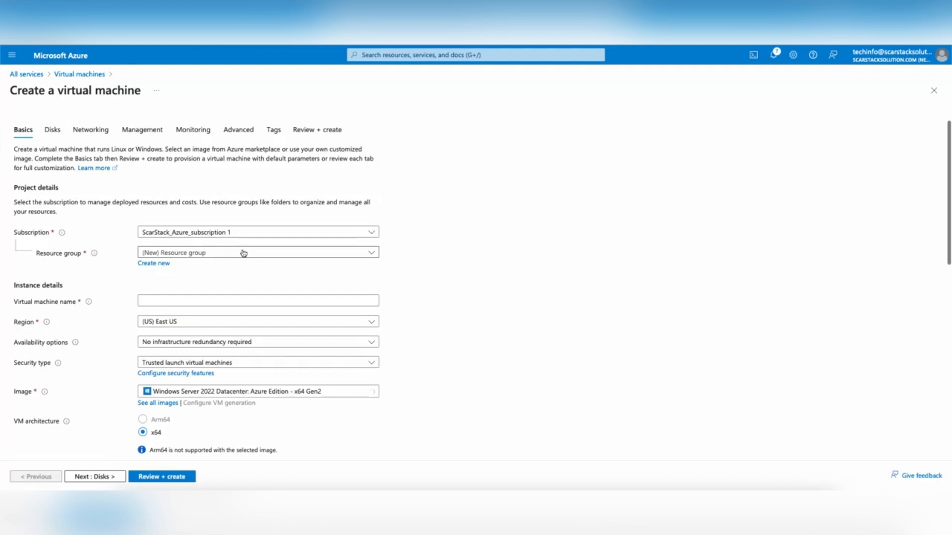
left_click(244, 253)
Step: Put the VM in rg-salesDp-eastus-prod-5x9rd and name it vm-salesDp-eastus-prod-5x9rd-1
left_click(243, 334)
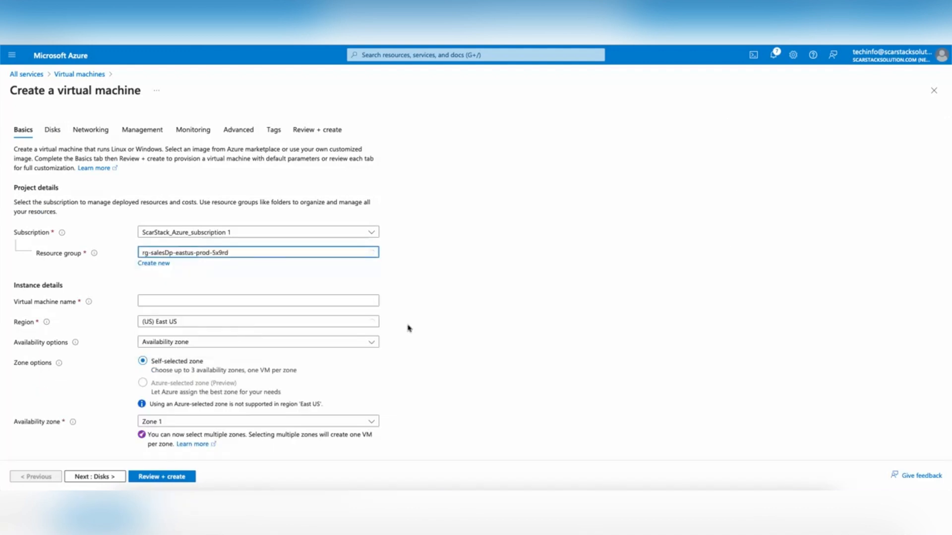
scroll(361, 289, "down", 1)
left_click(185, 252)
type("firwPol-salesDp-eastus-prod-5x9rd-1")
double_click(150, 252)
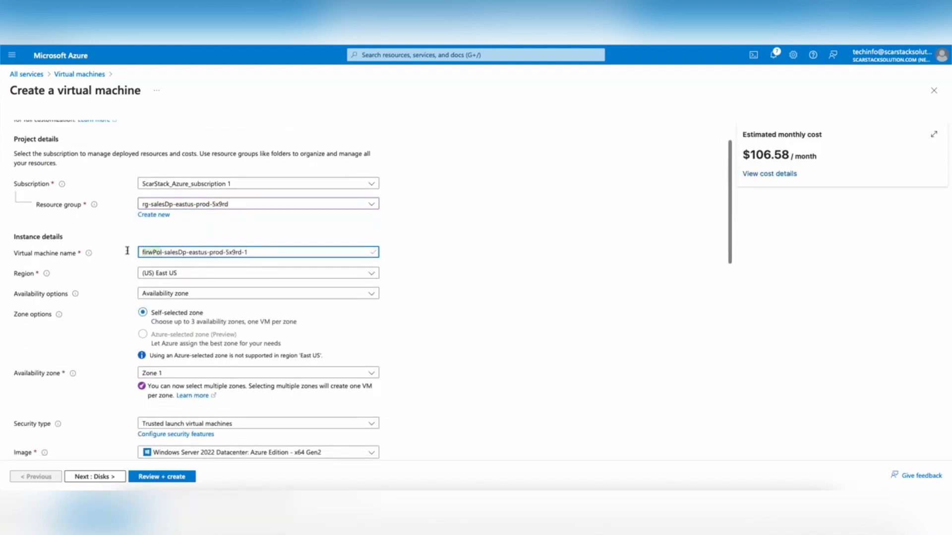
type("vm")
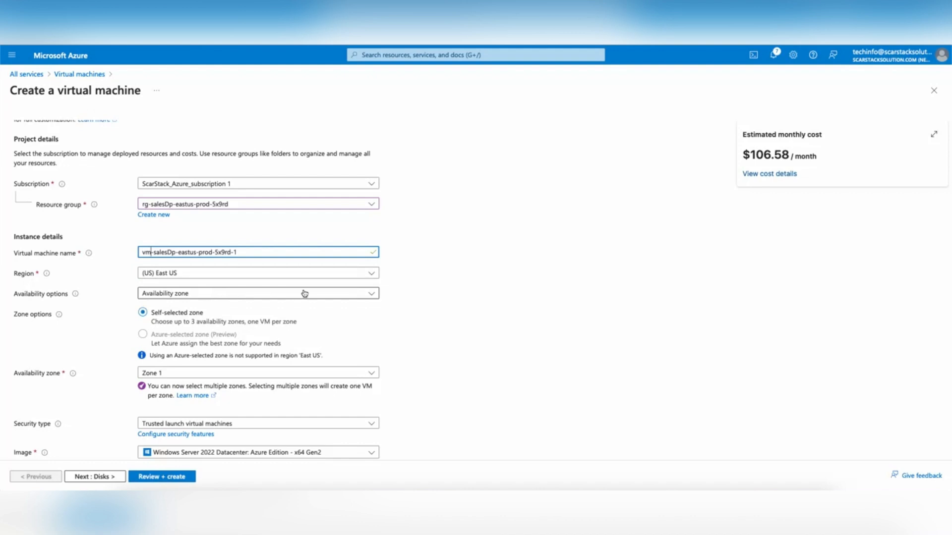
Step: Enter the administrator username and move on to the password field
scroll(506, 316, "down", 1)
scroll(506, 316, "up", 1)
scroll(446, 316, "down", 1)
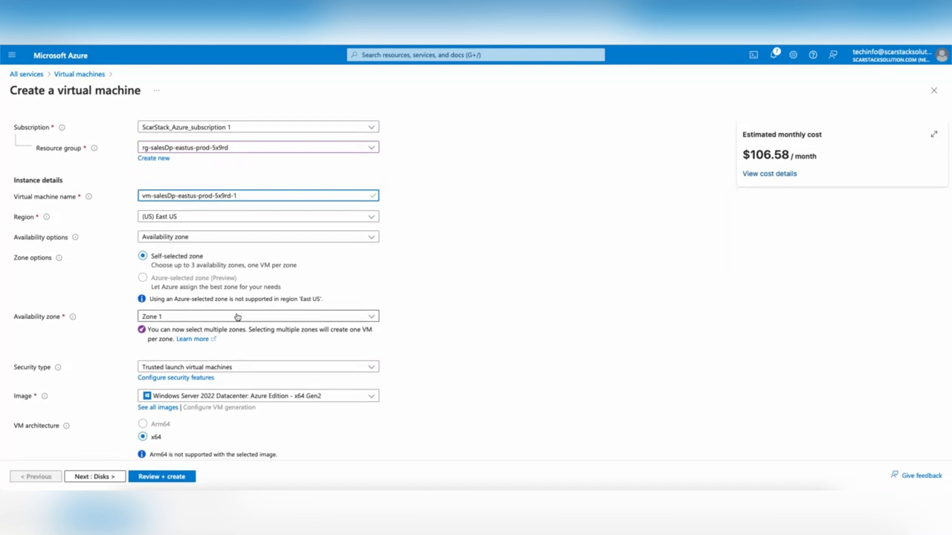
scroll(460, 335, "down", 2)
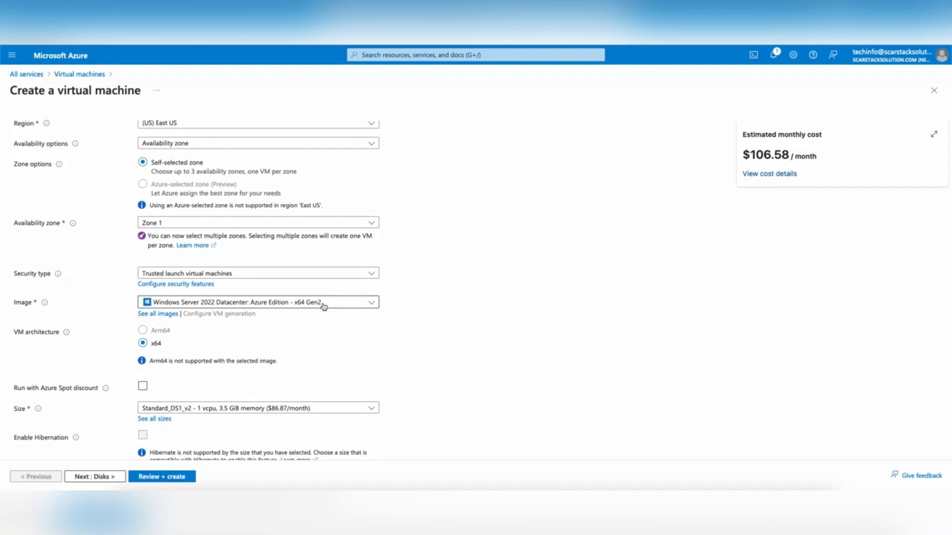
scroll(480, 323, "down", 3)
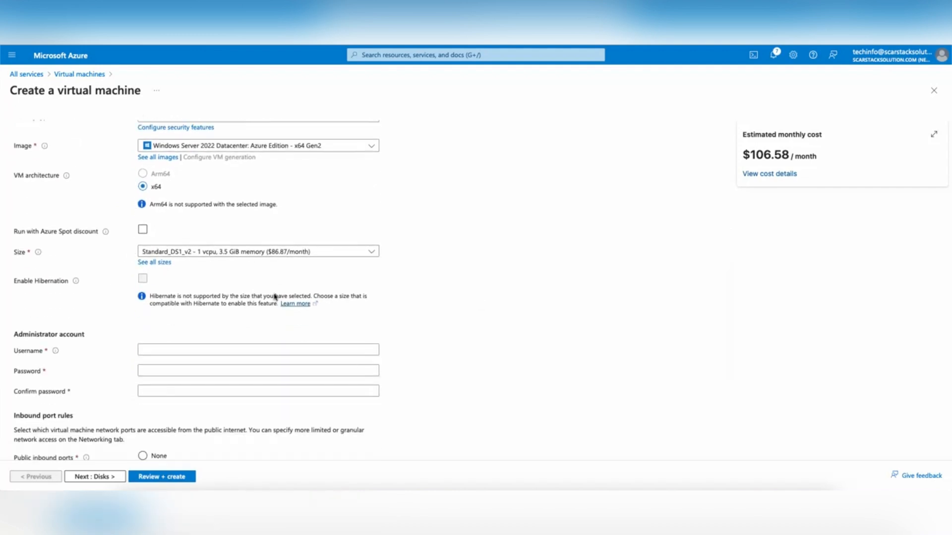
scroll(274, 307, "down", 1)
left_click(283, 326)
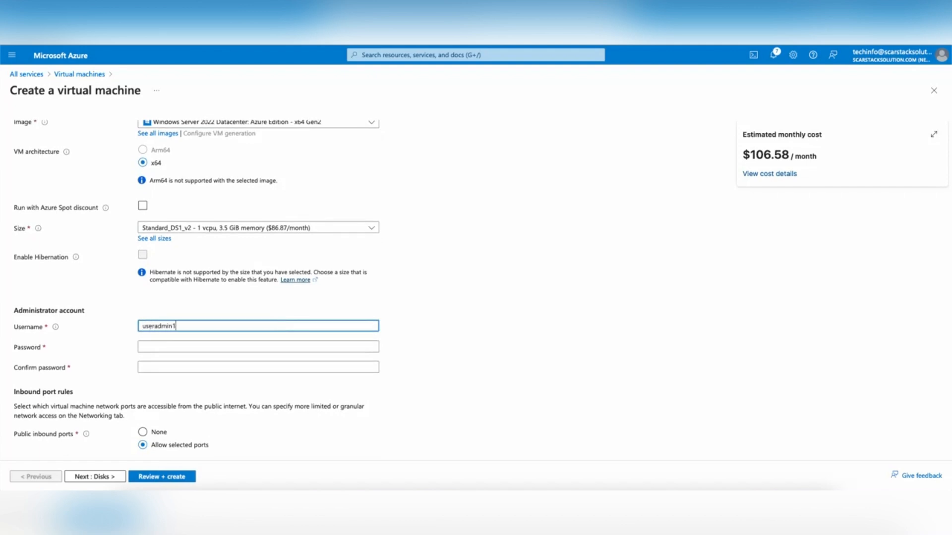
left_click(300, 343)
Step: Enter and confirm the administrator password
type("Password")
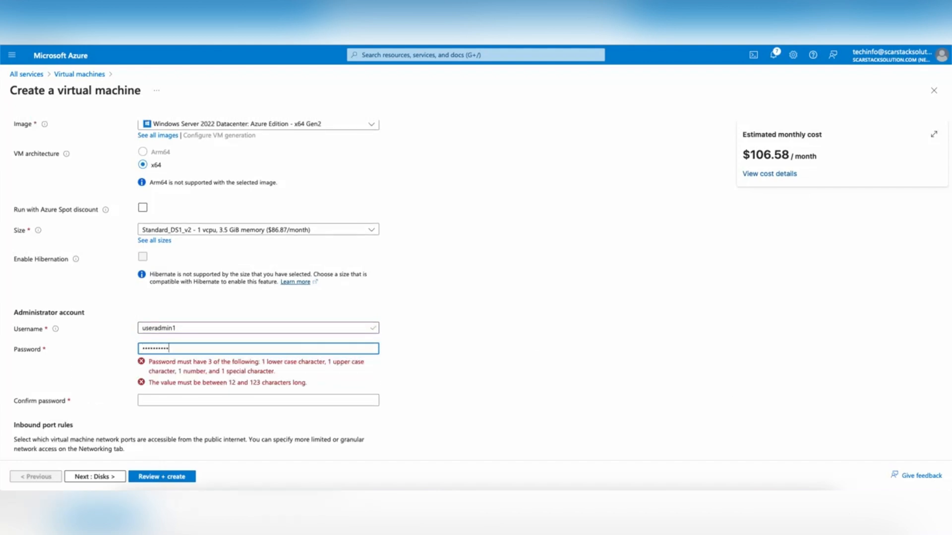
type("1")
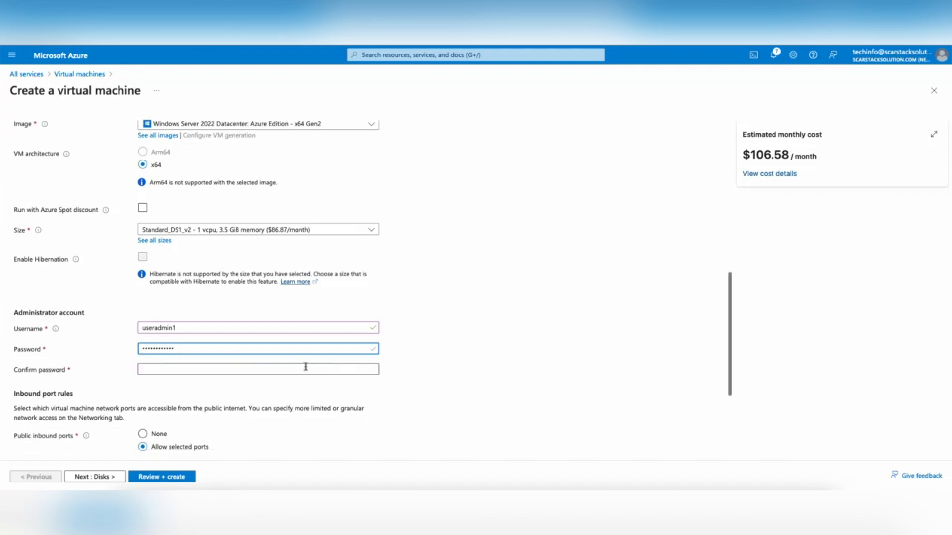
left_click(307, 367)
type("Pa")
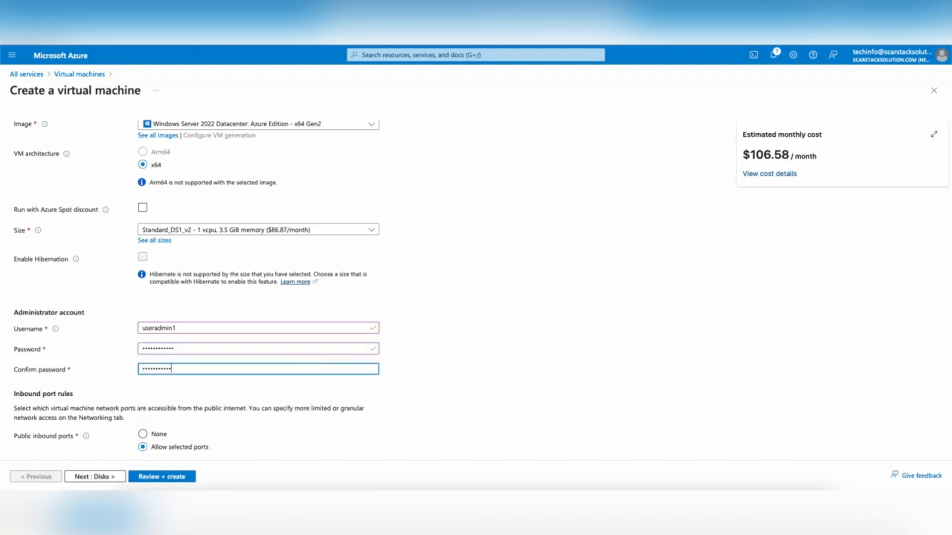
type("1")
Step: Set public inbound ports to None and go to the networking settings
scroll(307, 327, "down", 1)
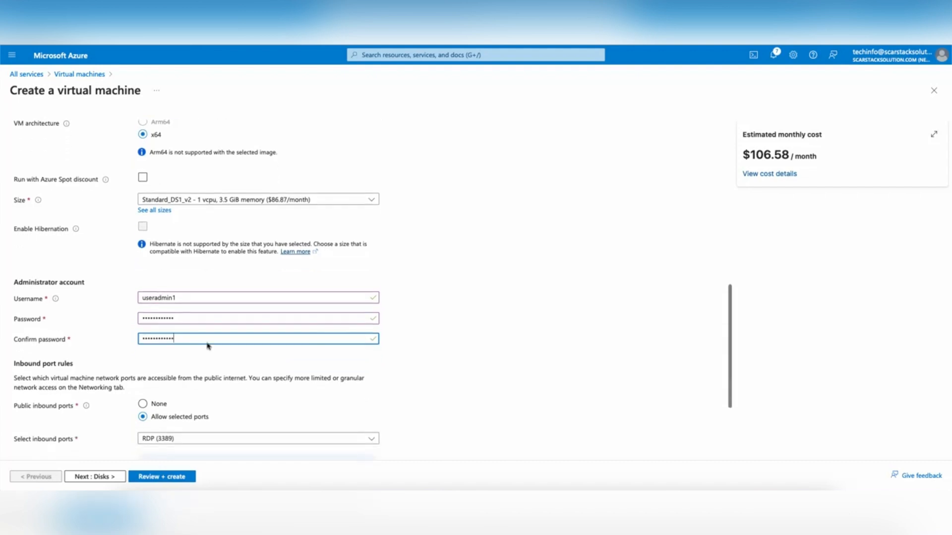
left_click(143, 404)
scroll(238, 270, "up", 3)
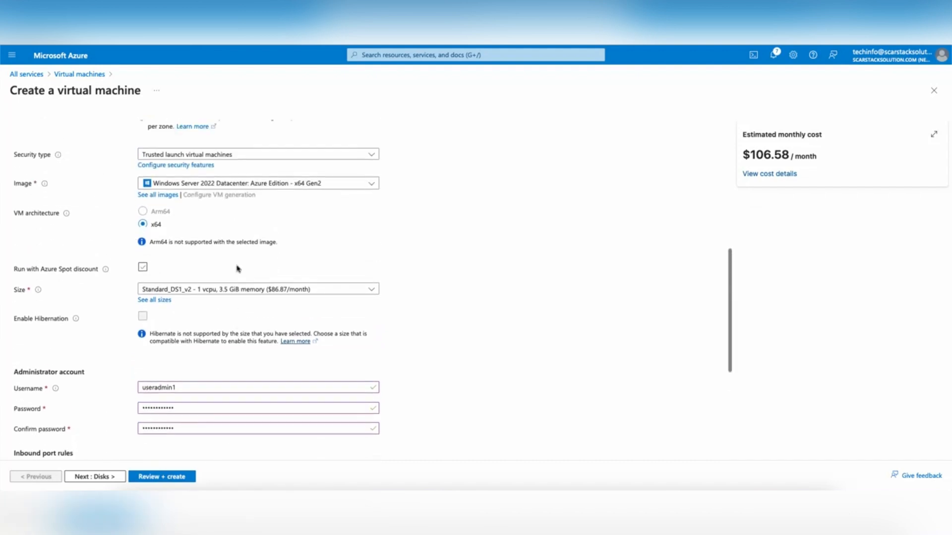
scroll(195, 238, "down", 4)
scroll(201, 238, "up", 10)
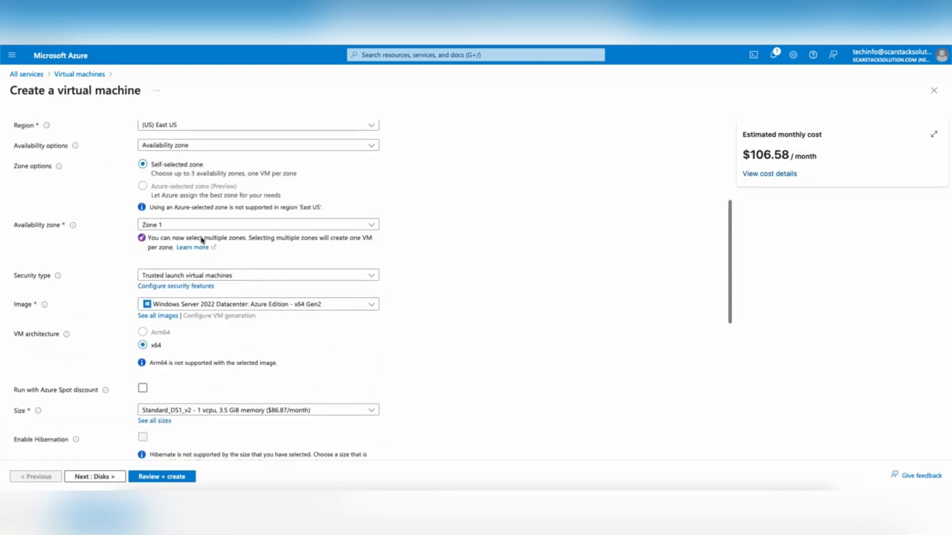
left_click(99, 131)
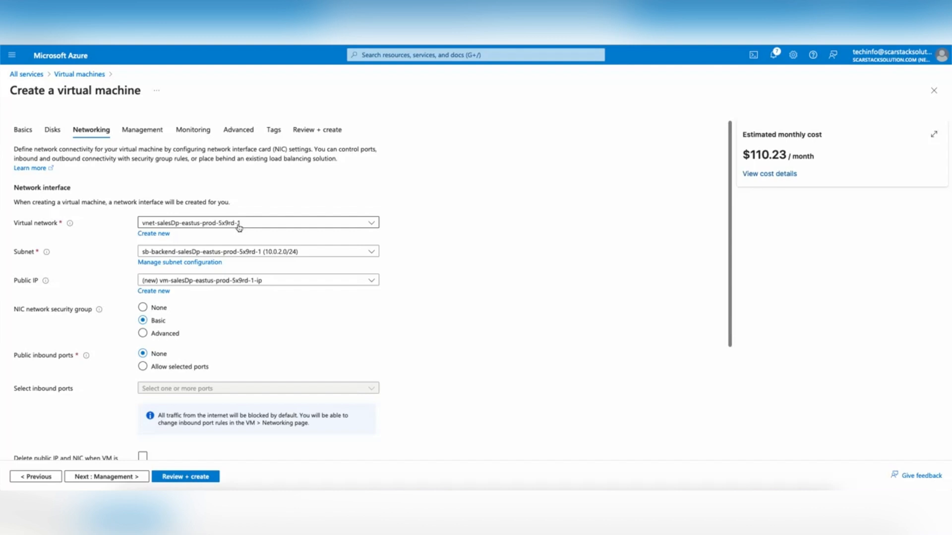
Step: Use vnet-salesDp-eastus-prod-5x9rd-1 and subnet sb-backend-salesDp-eastus-prod-5x9rd-1, no public IP, advanced NSG
scroll(239, 226, "down", 1)
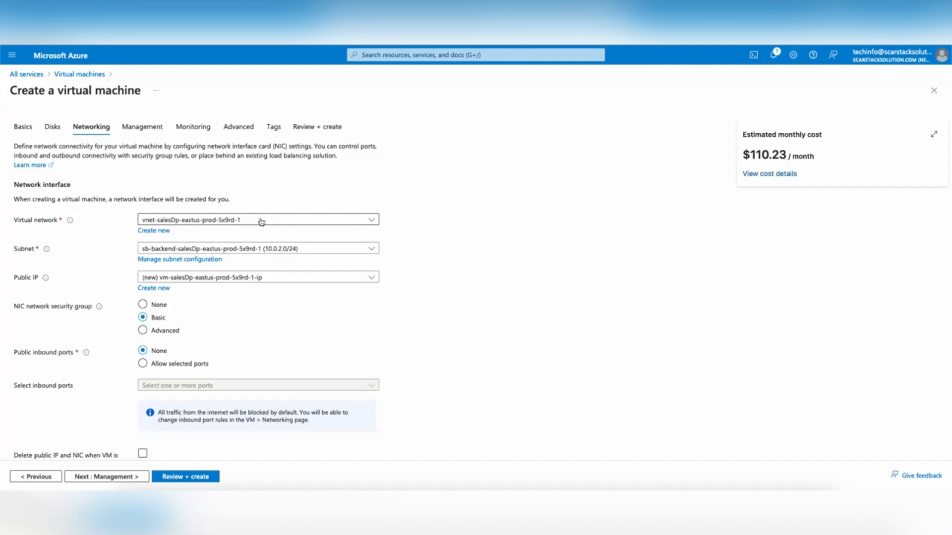
left_click(261, 221)
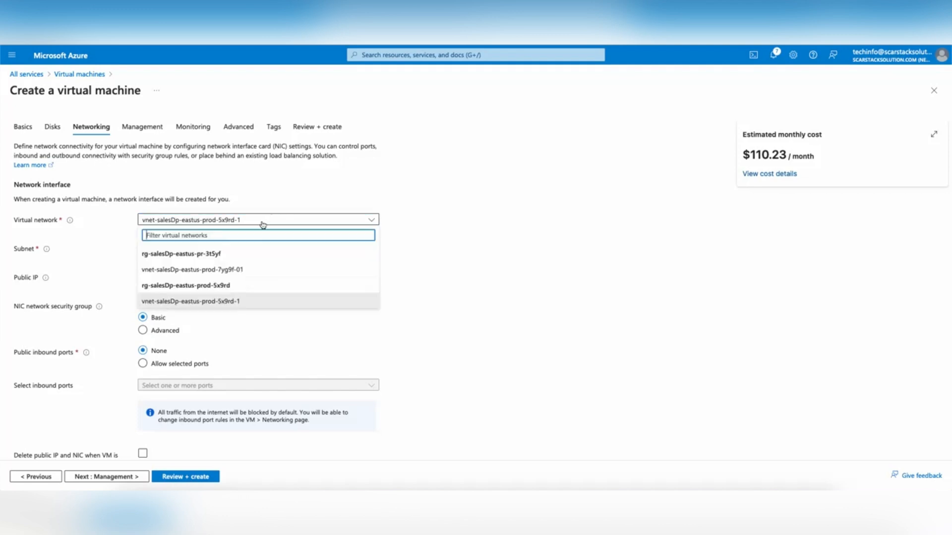
left_click(218, 301)
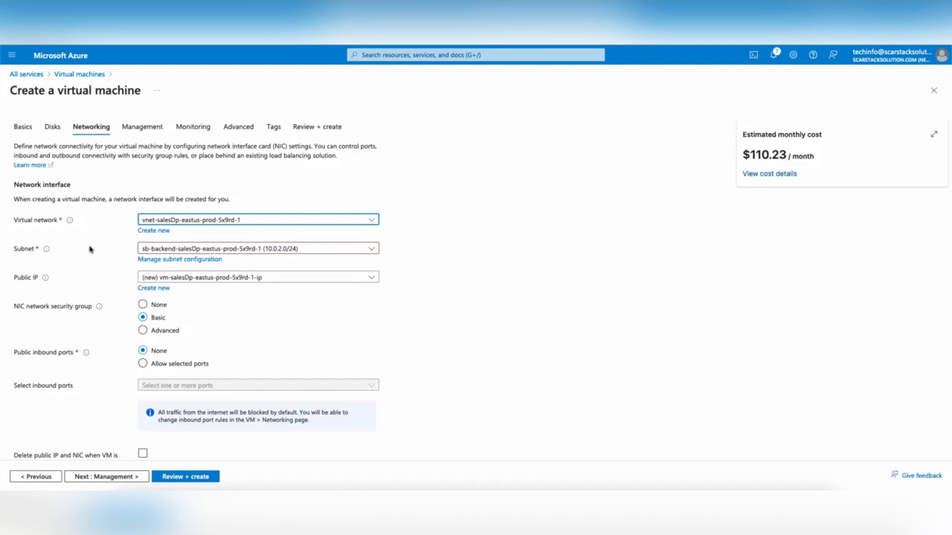
left_click(295, 253)
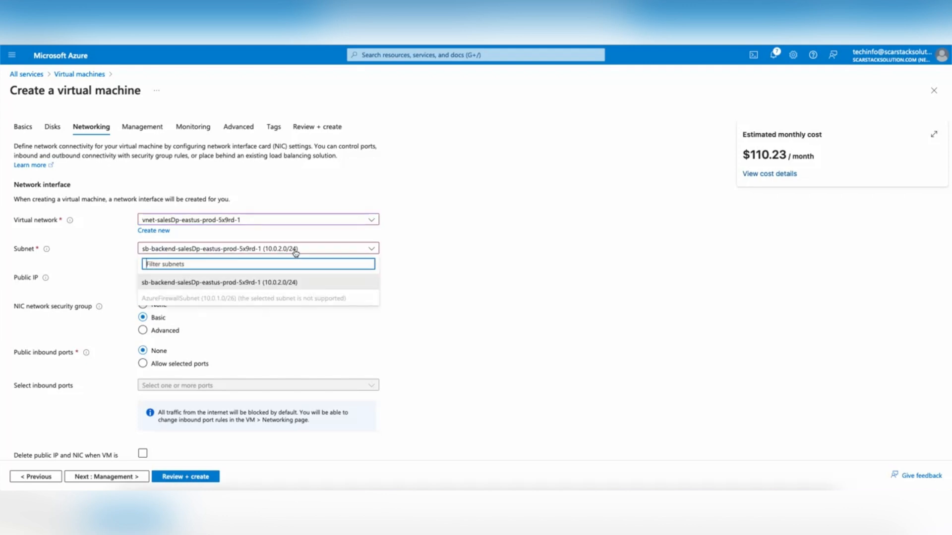
left_click(229, 283)
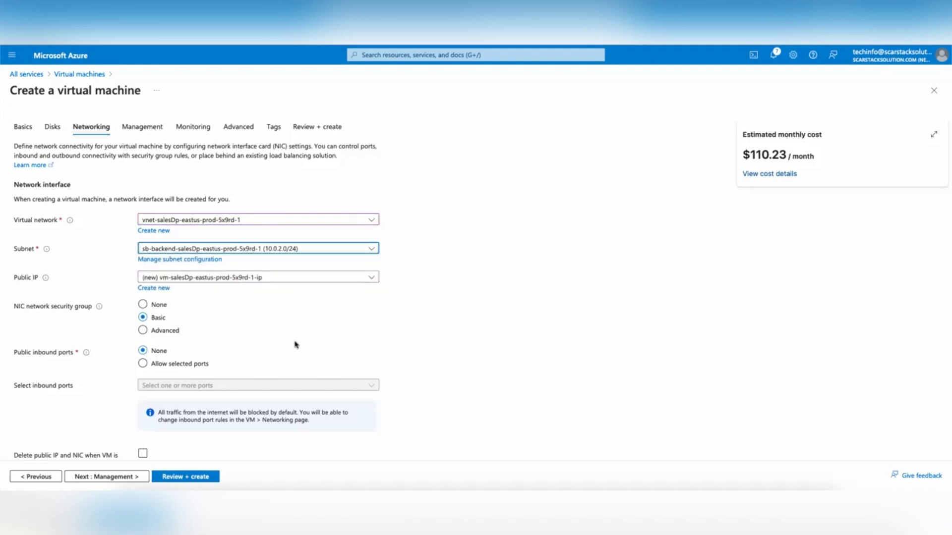
left_click(268, 278)
left_click(176, 310)
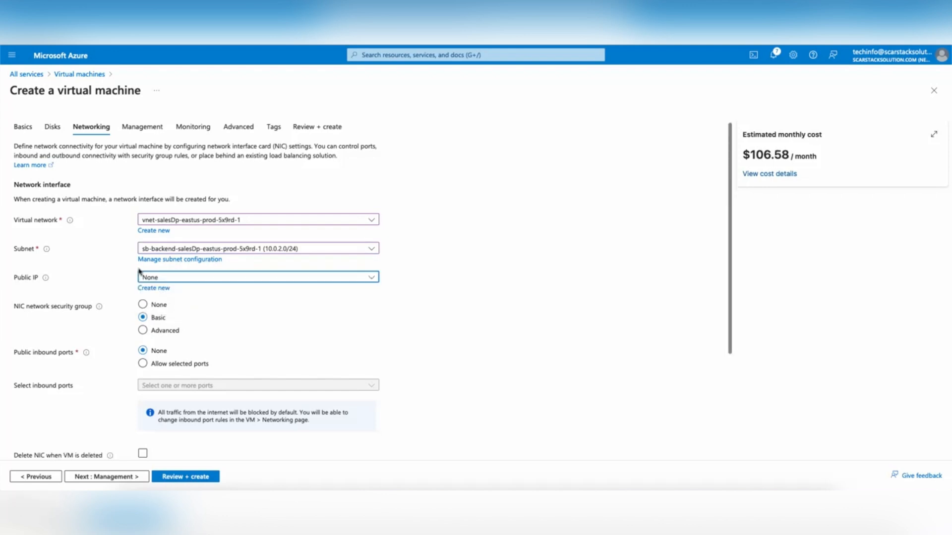
left_click(142, 331)
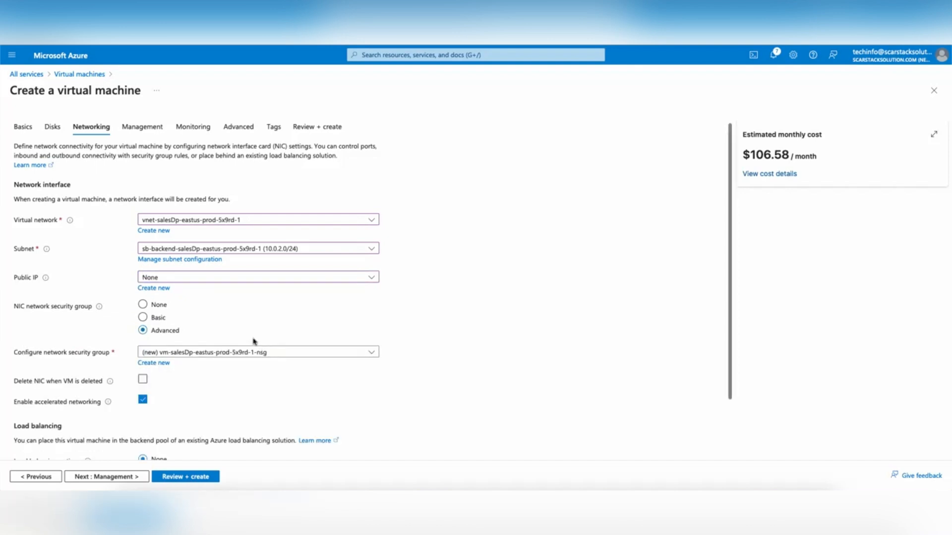
Step: Create NSG nsg-vm-salesDp-eastus-prod-5x9rd-1 and enable deleting the NIC with the VM
left_click(153, 364)
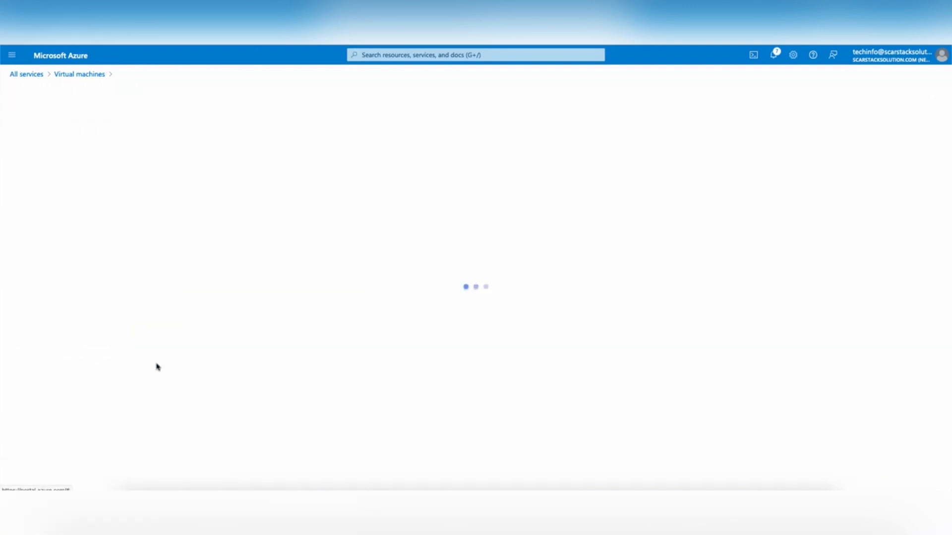
key("BackSpace")
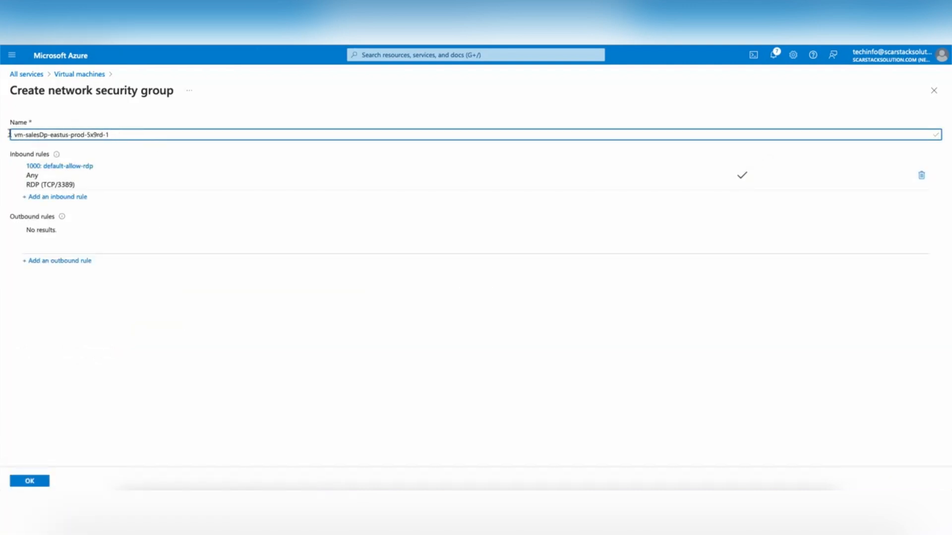
type("nsg-")
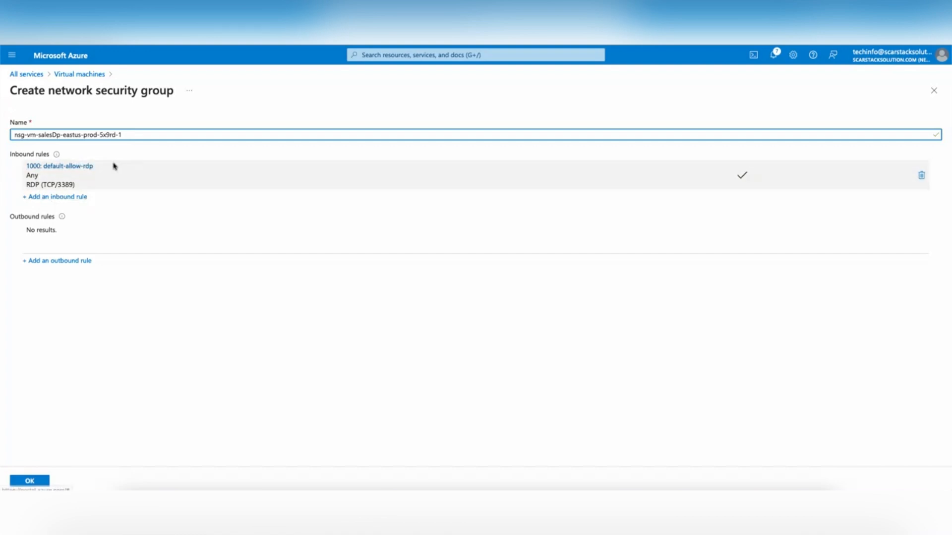
left_click(30, 480)
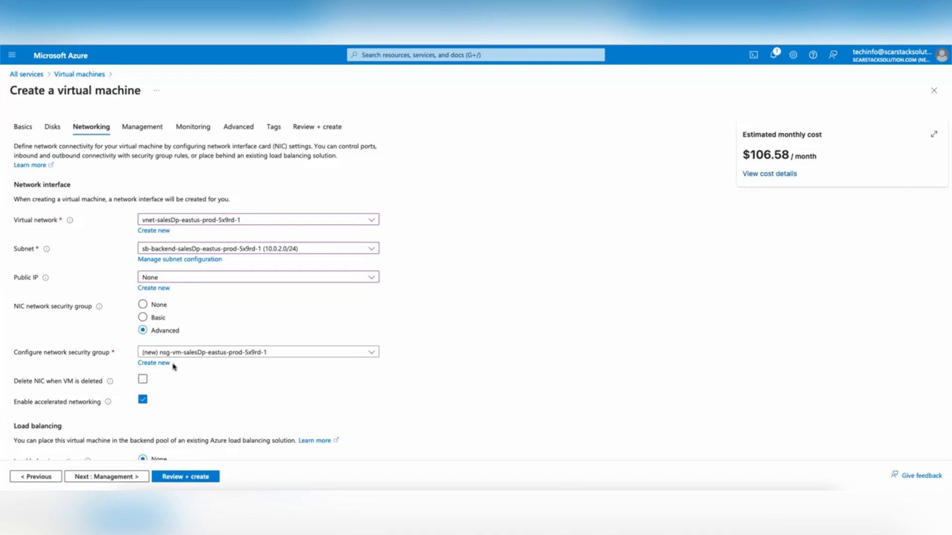
left_click(143, 379)
scroll(279, 391, "down", 2)
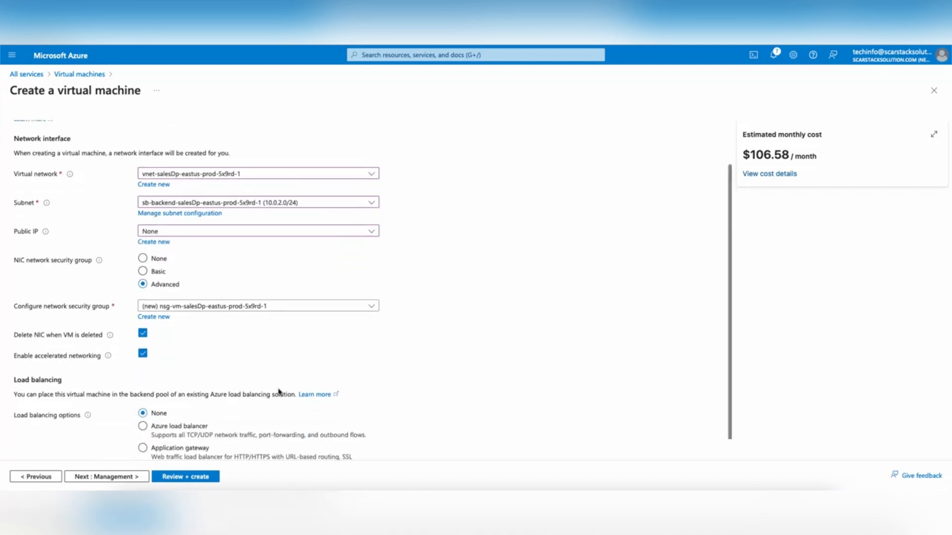
scroll(279, 389, "up", 2)
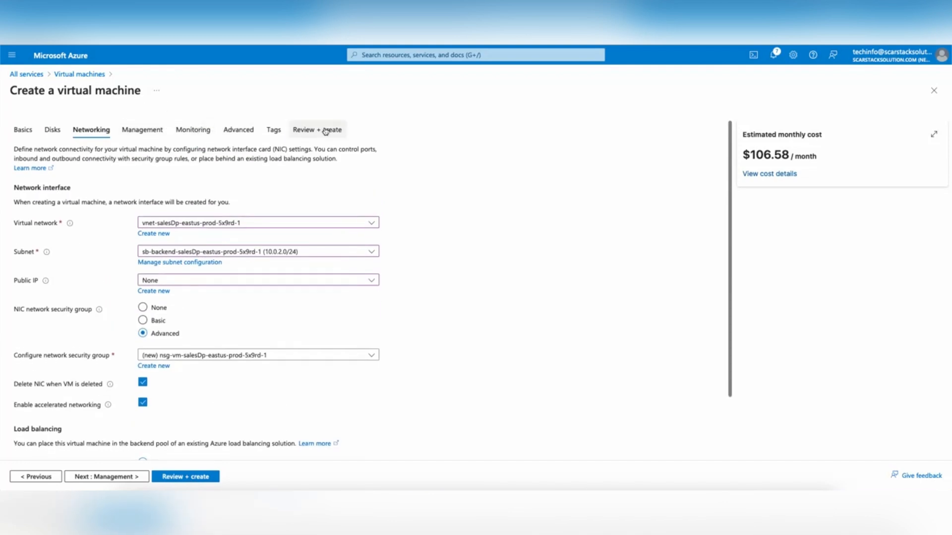
Step: Tag the VM with Department: Sales and Environment: Prod
left_click(274, 130)
left_click(92, 211)
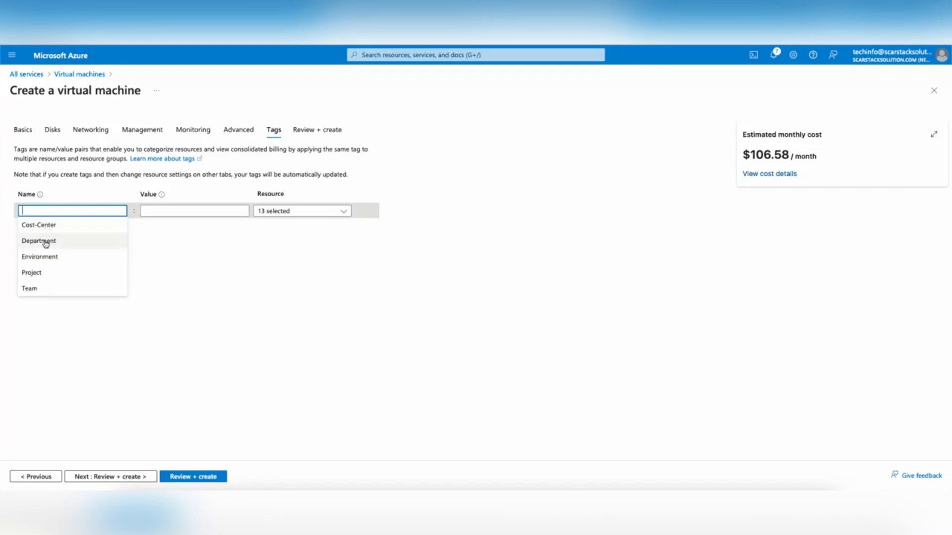
left_click(170, 213)
left_click(159, 226)
left_click(91, 227)
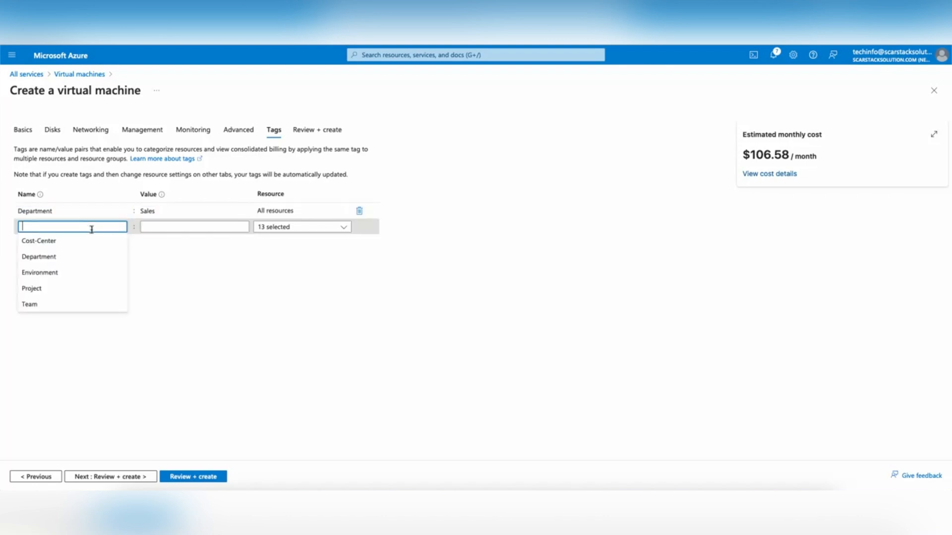
left_click(78, 271)
left_click(165, 227)
type("Prod")
Step: Add tags Cost-Center: SLSP-65B, Team: Sales Legacy Support and Project: Legacy Energy Sales
left_click(85, 243)
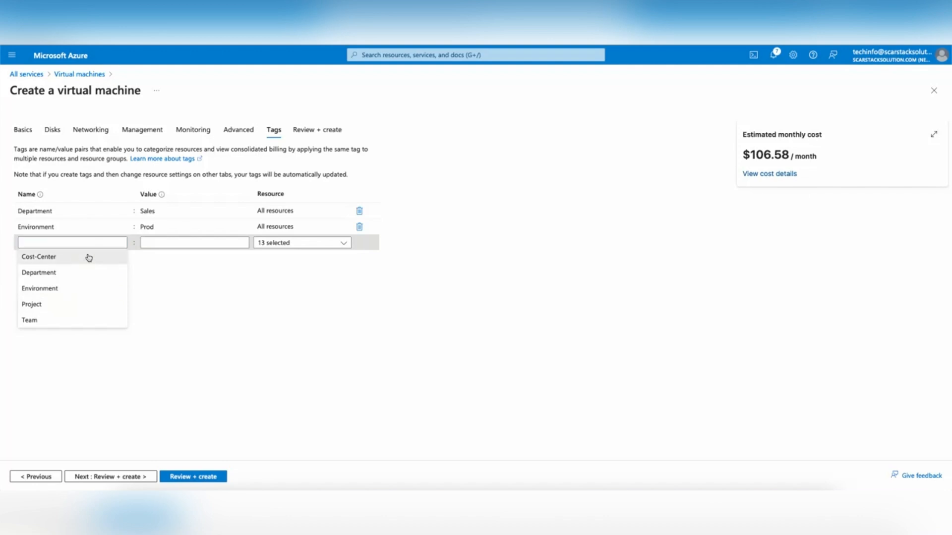
left_click(89, 257)
left_click(172, 242)
left_click(142, 257)
left_click(99, 258)
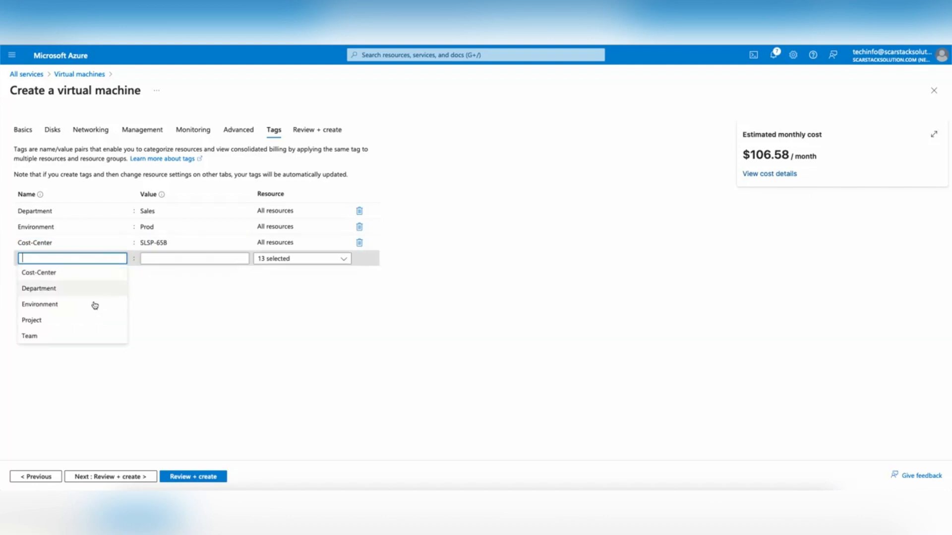
left_click(66, 336)
left_click(176, 258)
left_click(115, 272)
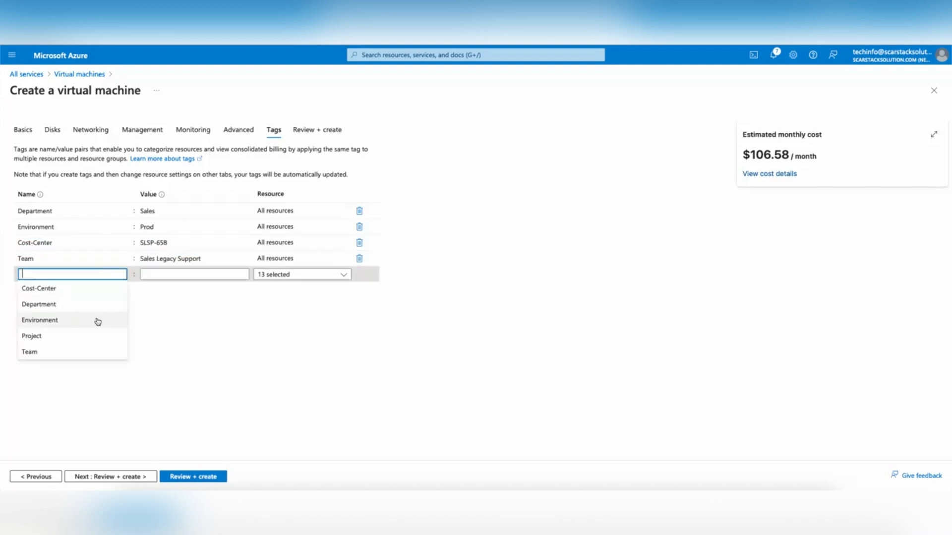
left_click(61, 336)
left_click(159, 278)
left_click(155, 290)
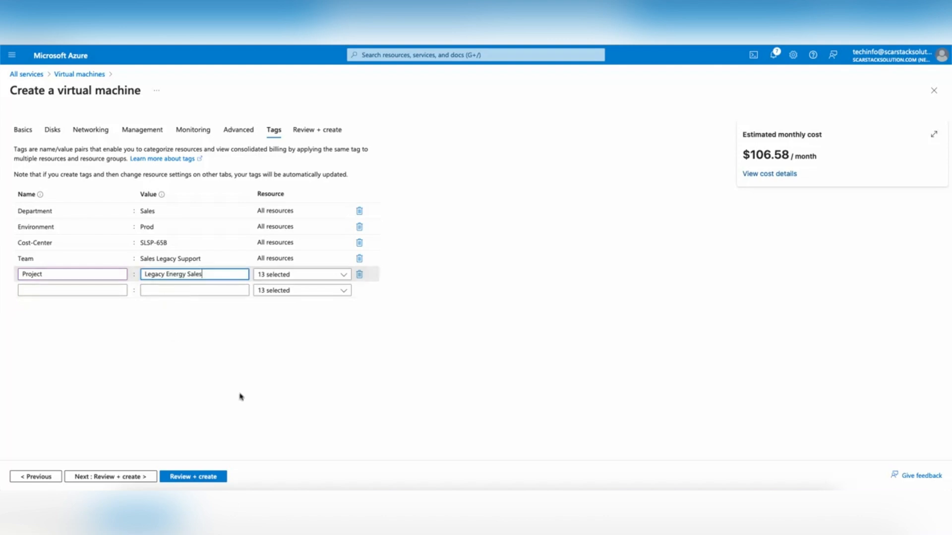
left_click(318, 130)
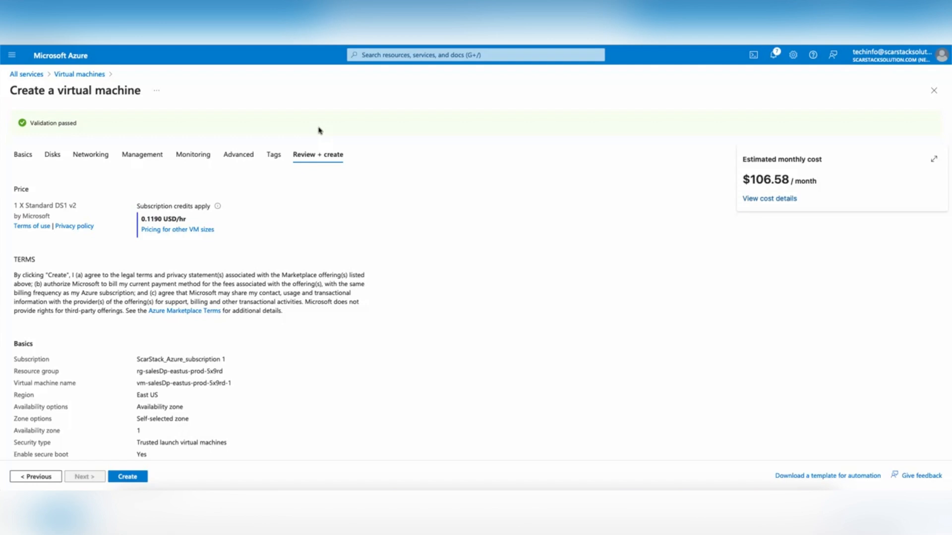
Step: Create vm-salesDp-eastus-prod-5x9rd-1 once validation has passed
left_click(135, 478)
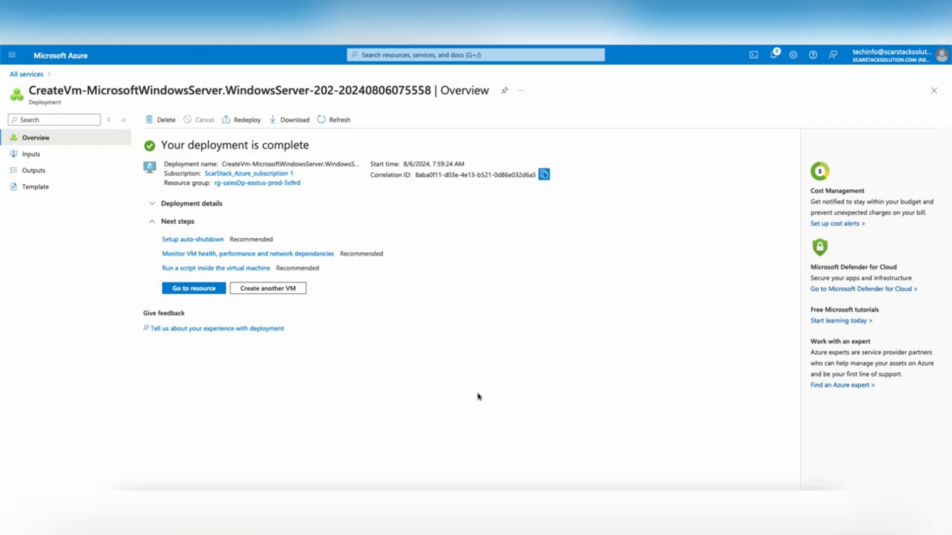
Step: Deploy a Bastion host from the new VM's Bastion page, then return to the home page
left_click(198, 289)
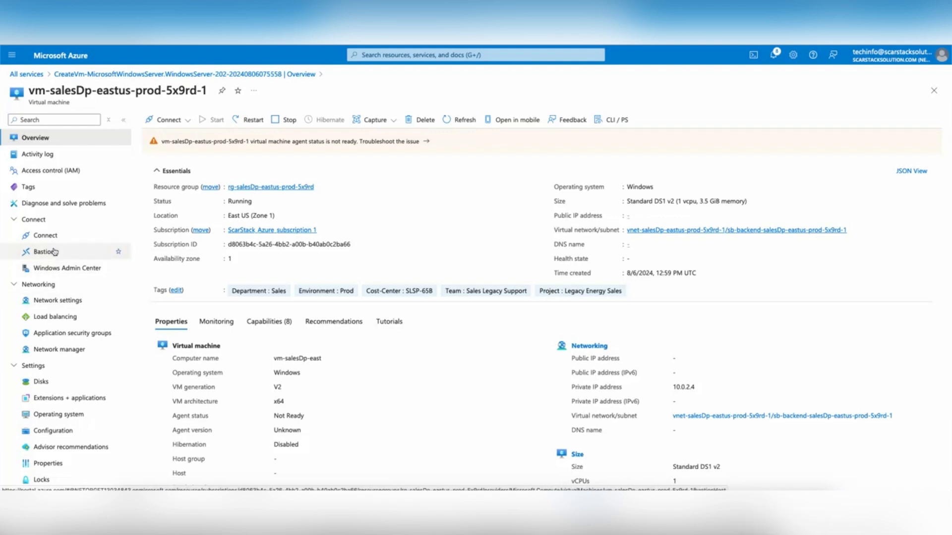
left_click(56, 252)
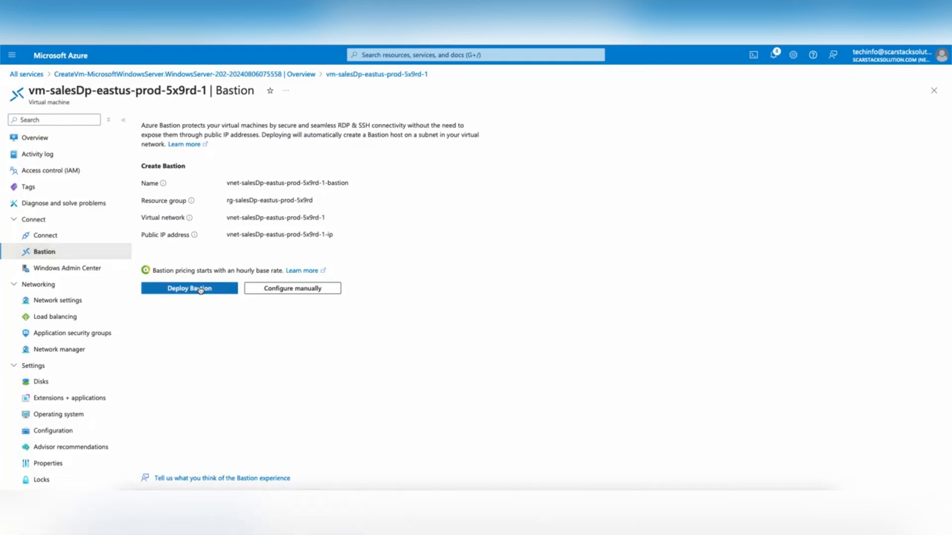
left_click(200, 290)
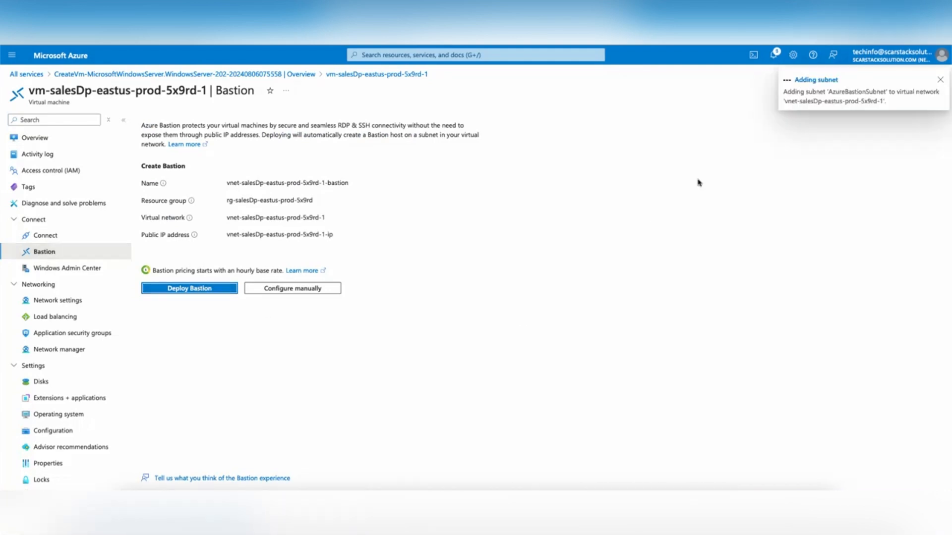
left_click(55, 54)
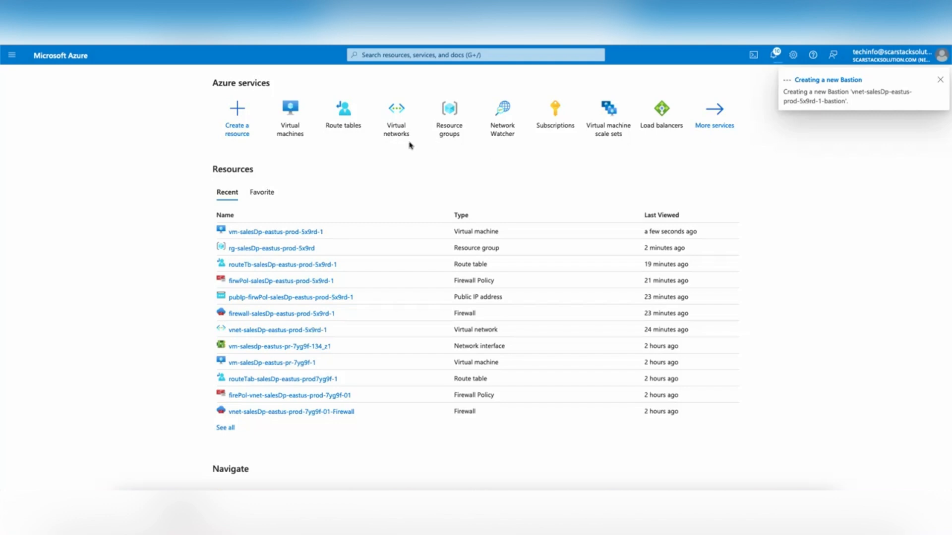
Step: Open firewall policy firwPol-salesDp-eastus-prod-5x9rd-1 in rg-salesDp-eastus-prod-5x9rd and view its DNAT rules
left_click(450, 128)
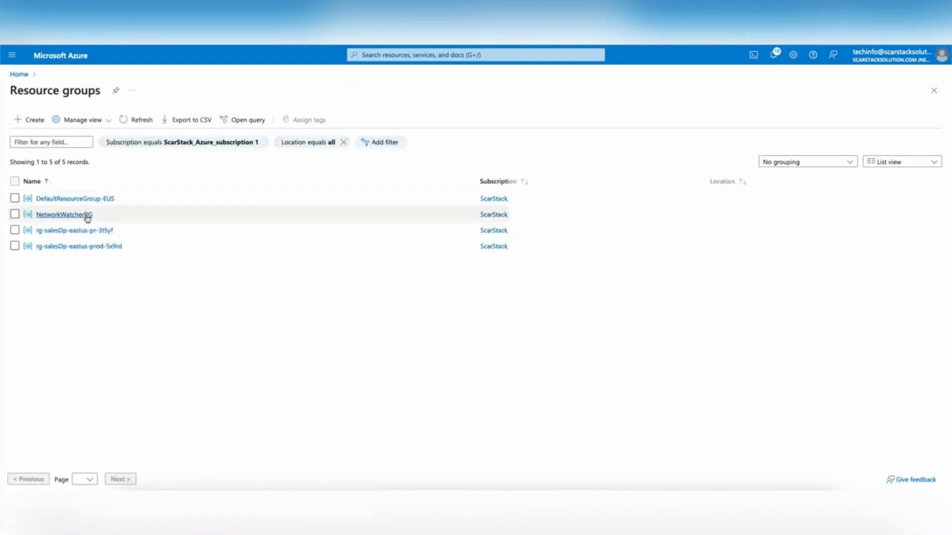
left_click(83, 247)
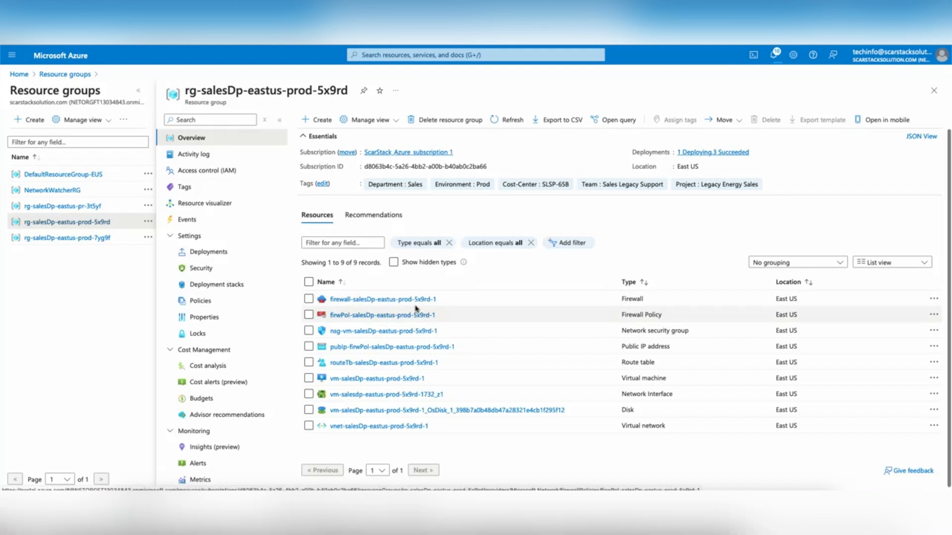
left_click(360, 315)
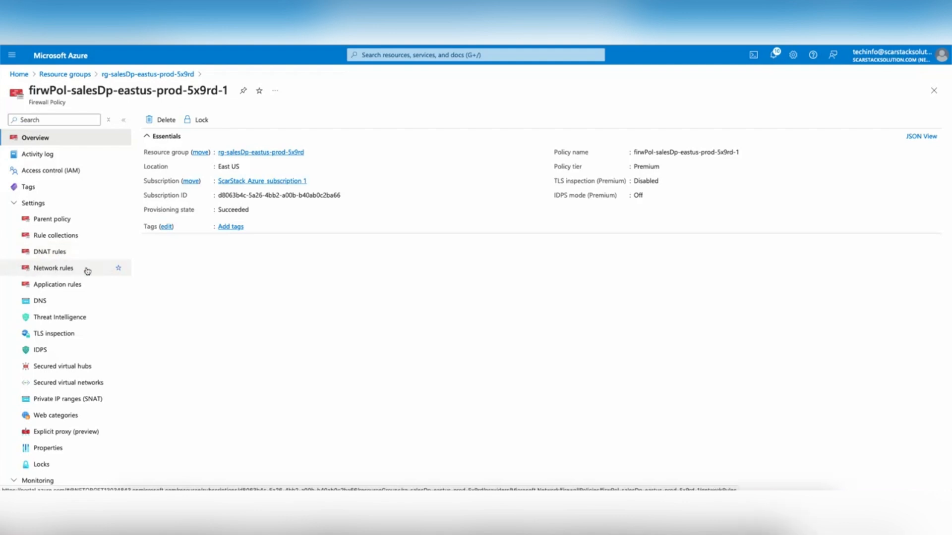
left_click(48, 253)
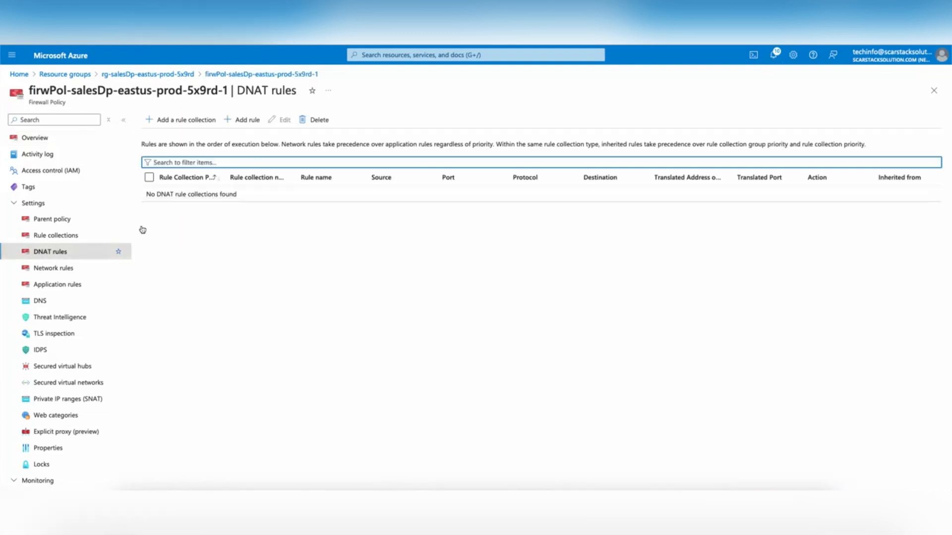
Step: Start a new rule collection named dnatrule1 and keep DNAT as its type
left_click(185, 121)
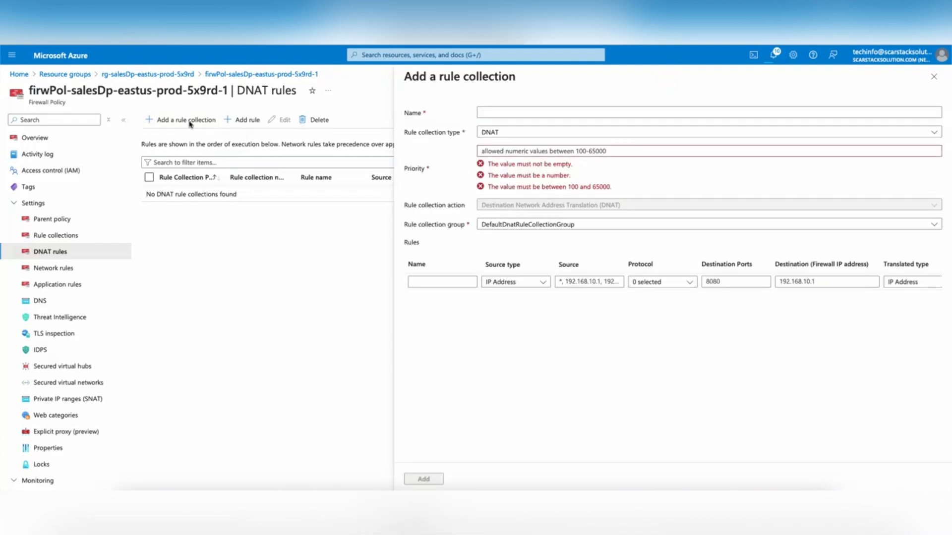
left_click(517, 113)
type("dnatrule1")
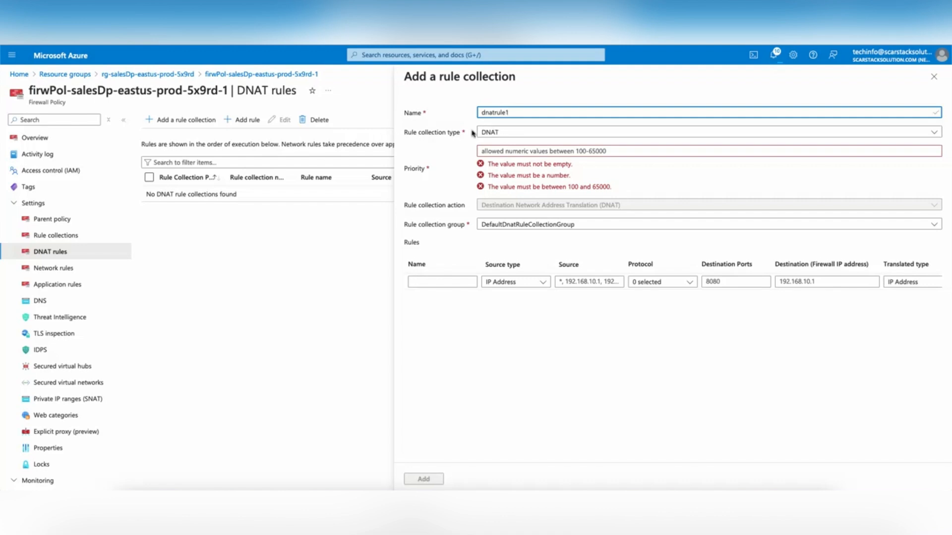
left_click(527, 133)
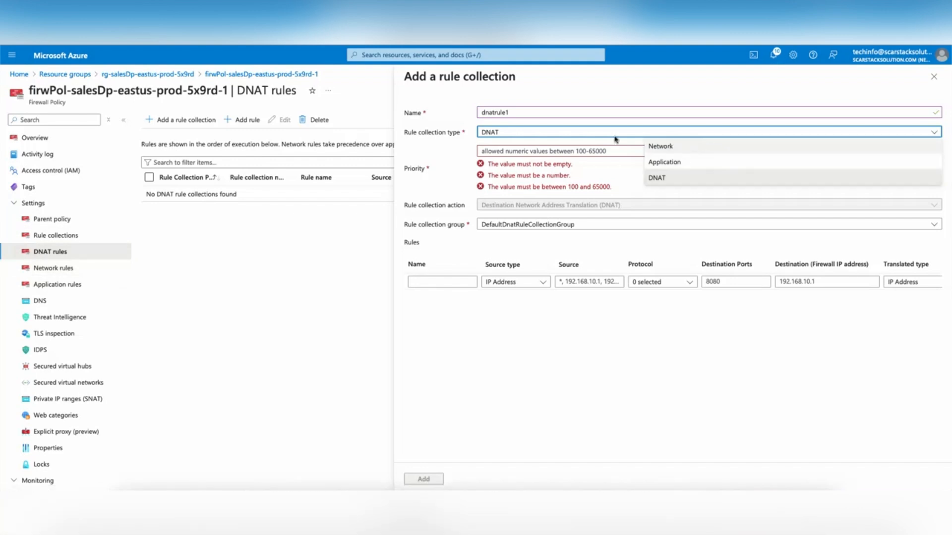
left_click(679, 179)
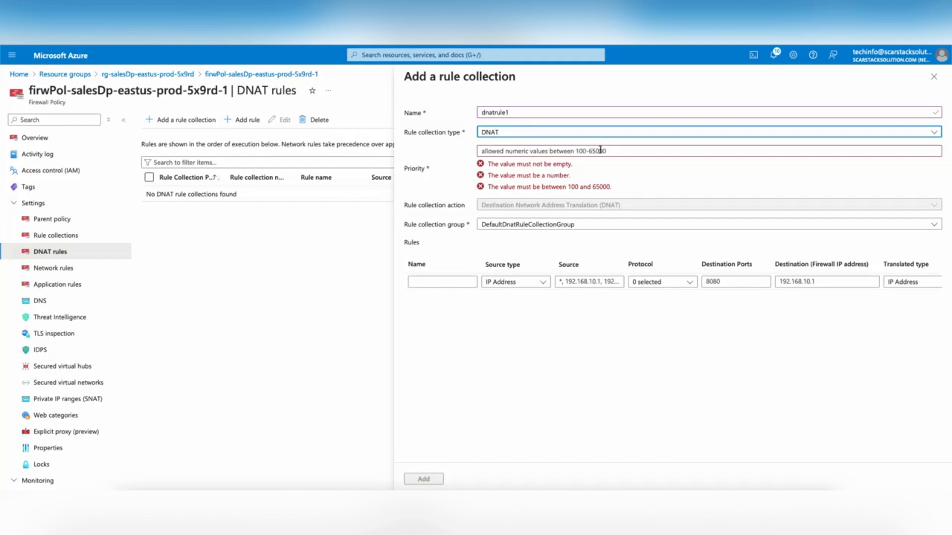
Step: Give dnatrule1 priority 200 and keep it in DefaultDnatRuleCollectionGroup
left_click(528, 150)
type("200")
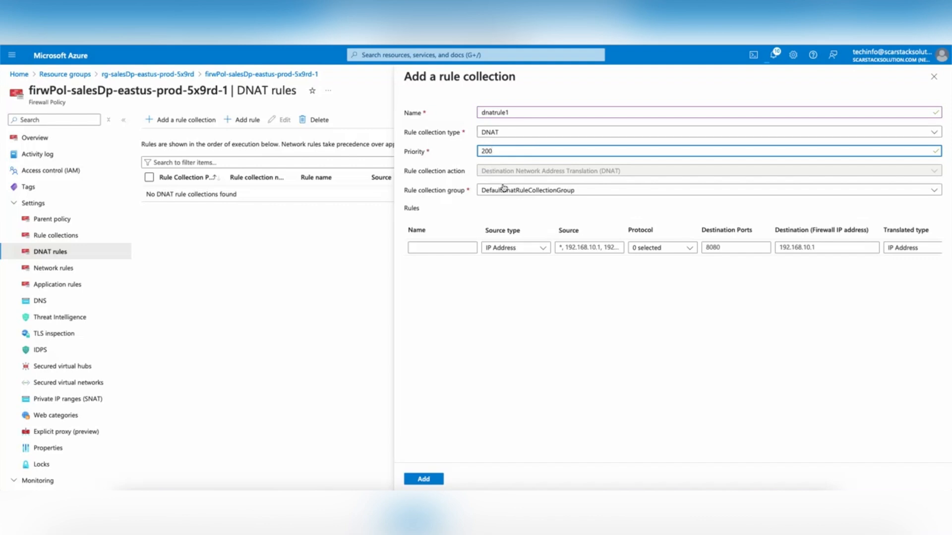
left_click(574, 192)
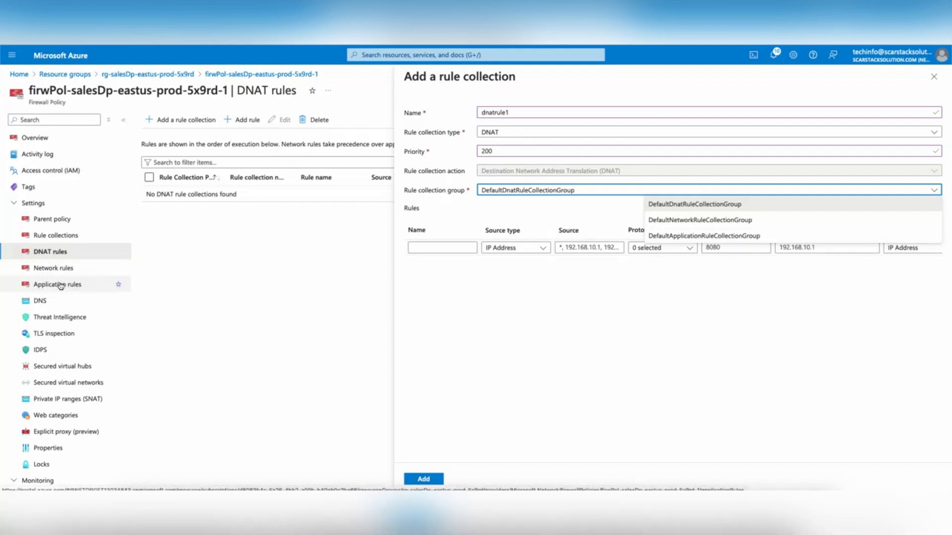
left_click(700, 204)
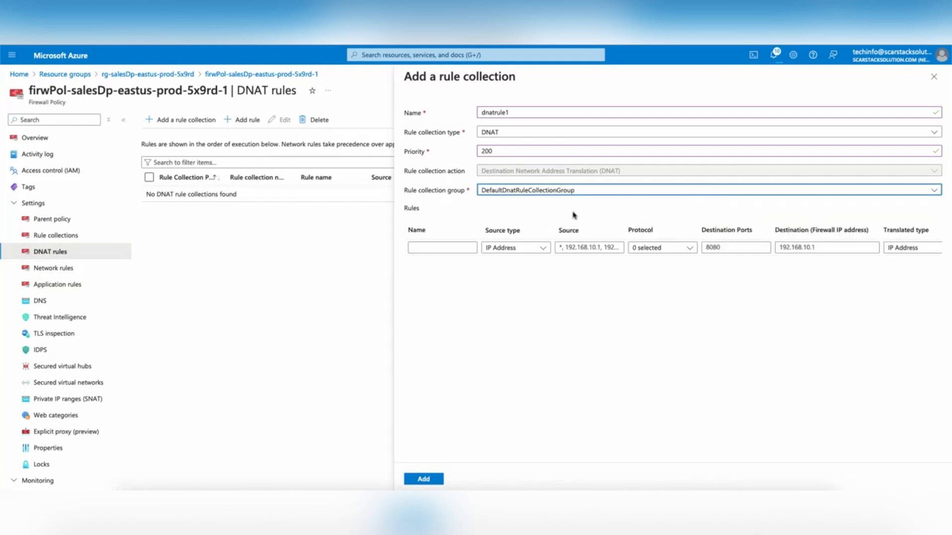
left_click(452, 247)
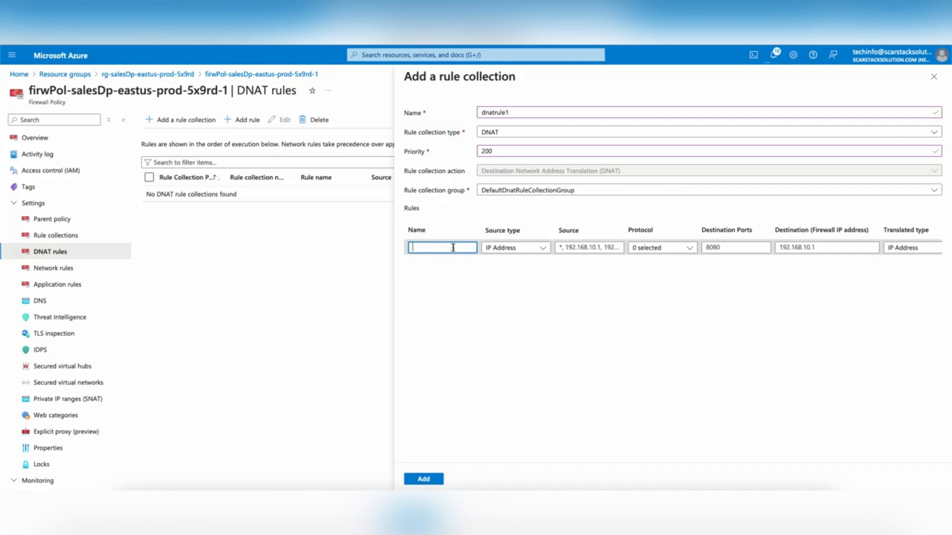
Step: Name the first DNAT rule rdp-nat, with source * and protocol TCP
type("rdp-nat")
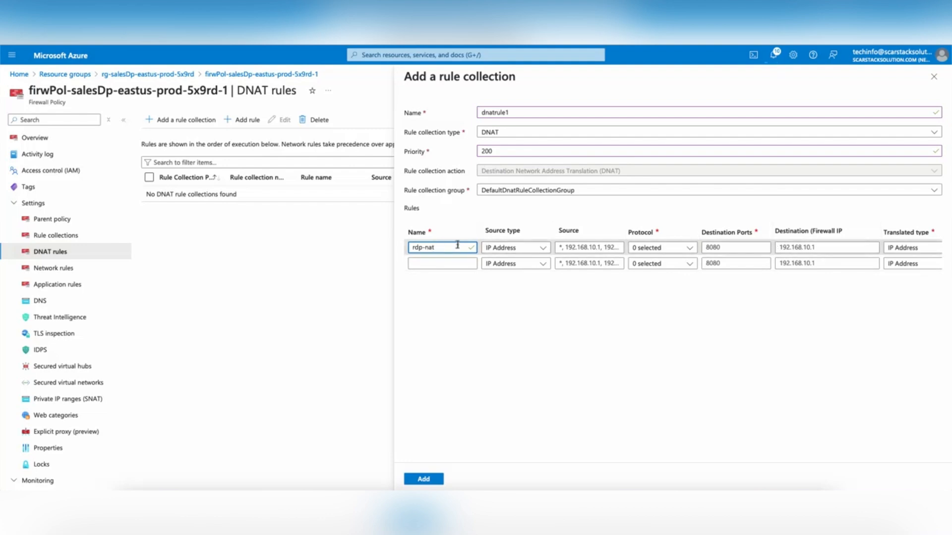
left_click(569, 247)
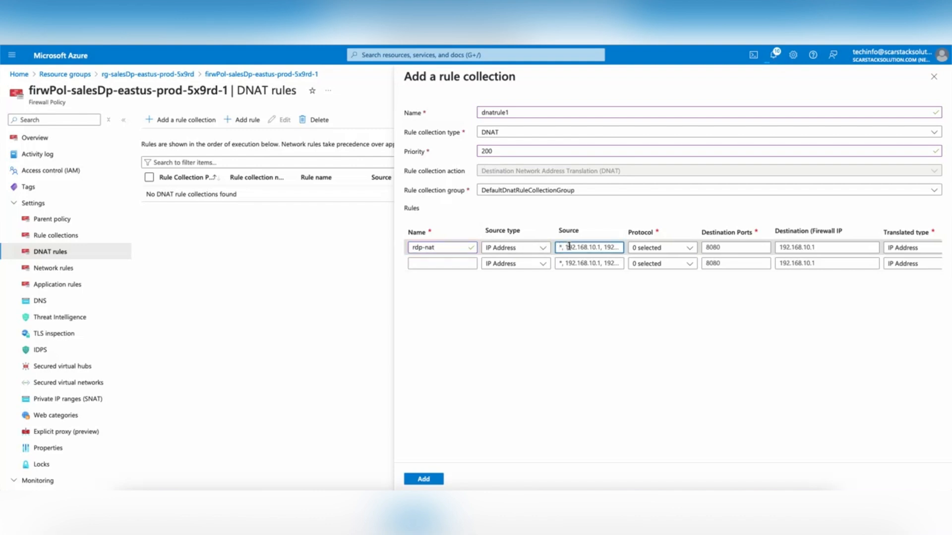
type("*")
left_click(689, 249)
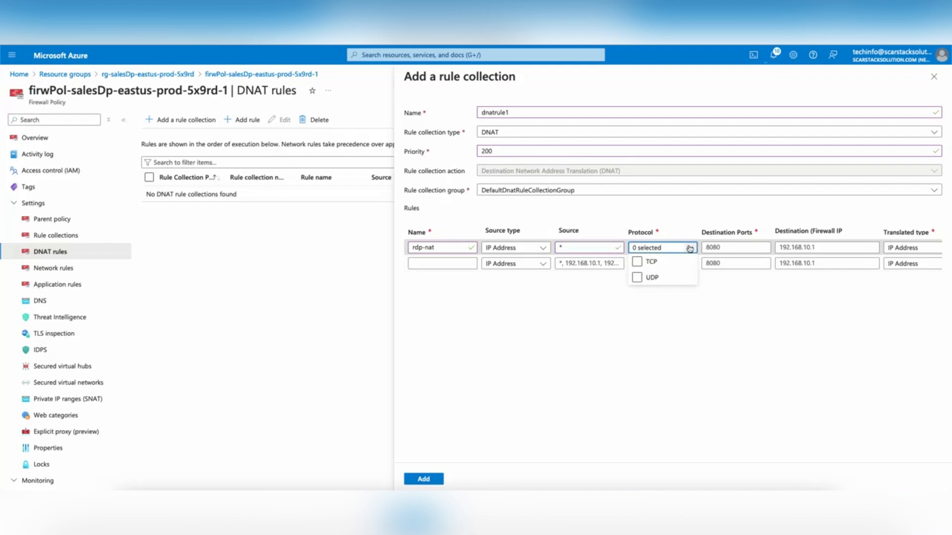
left_click(639, 263)
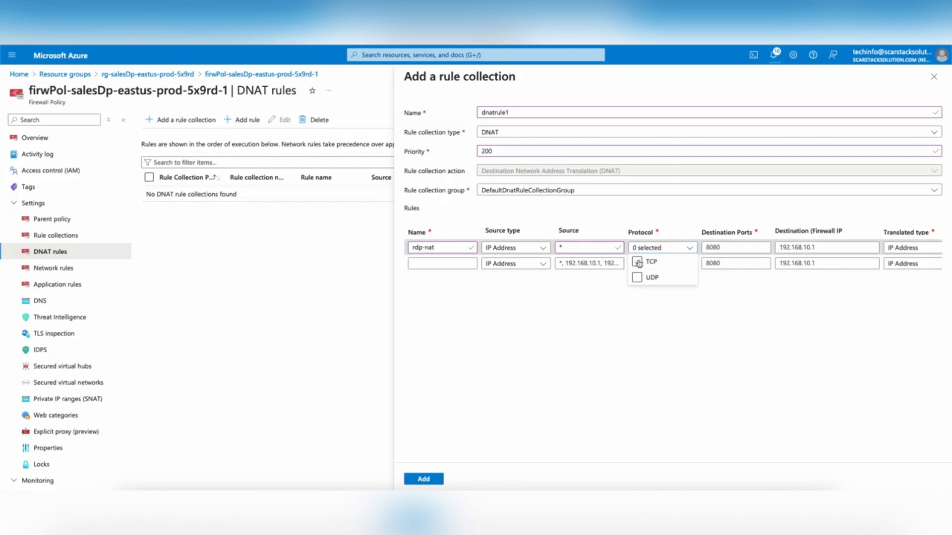
left_click(748, 330)
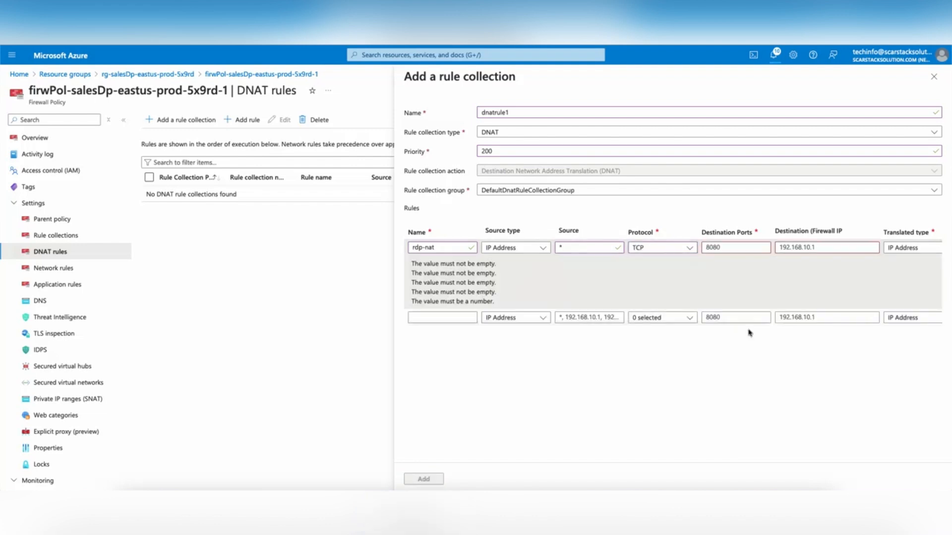
Step: Set rdp-nat's destination port 3389 and destination firewall IP 74.235.178.81
left_click(718, 247)
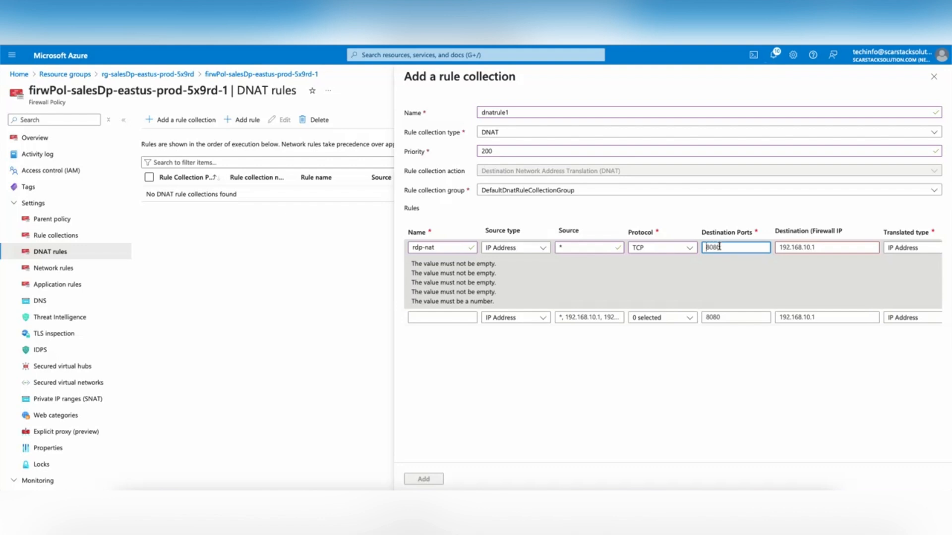
type("3389")
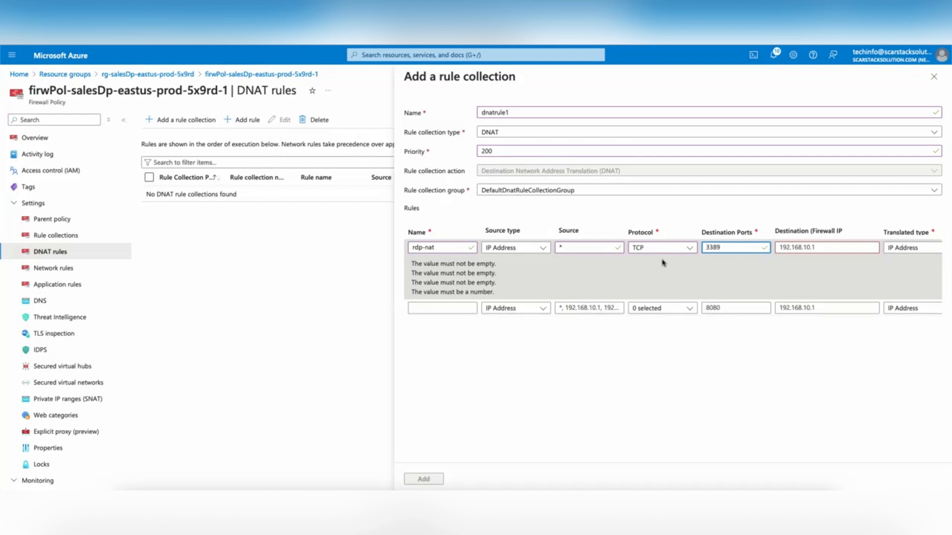
scroll(662, 262, "right", 1)
scroll(644, 259, "right", 5)
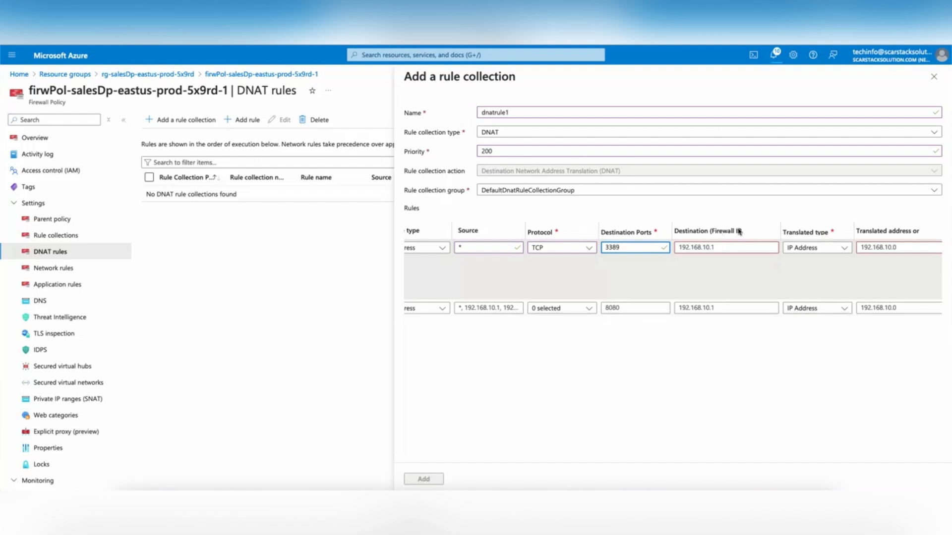
left_click_drag(777, 231, 799, 231)
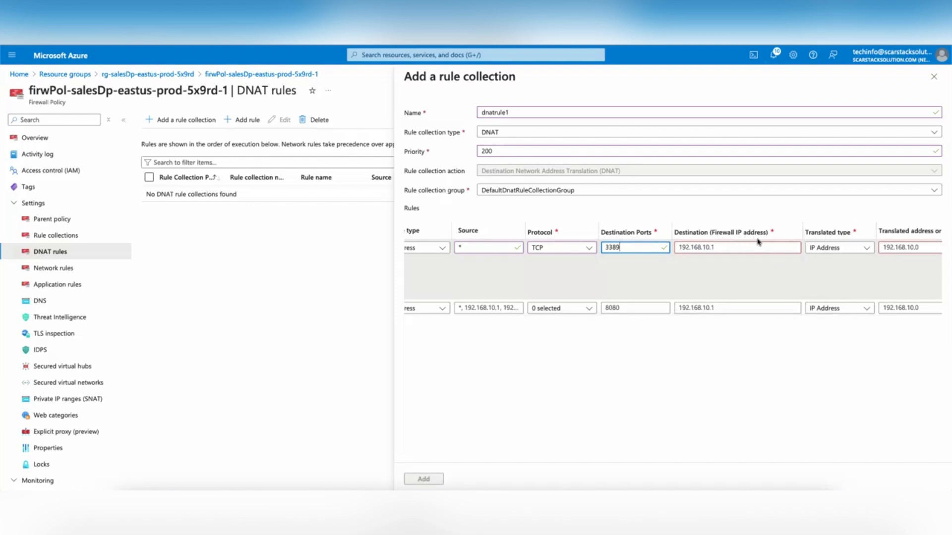
left_click(694, 247)
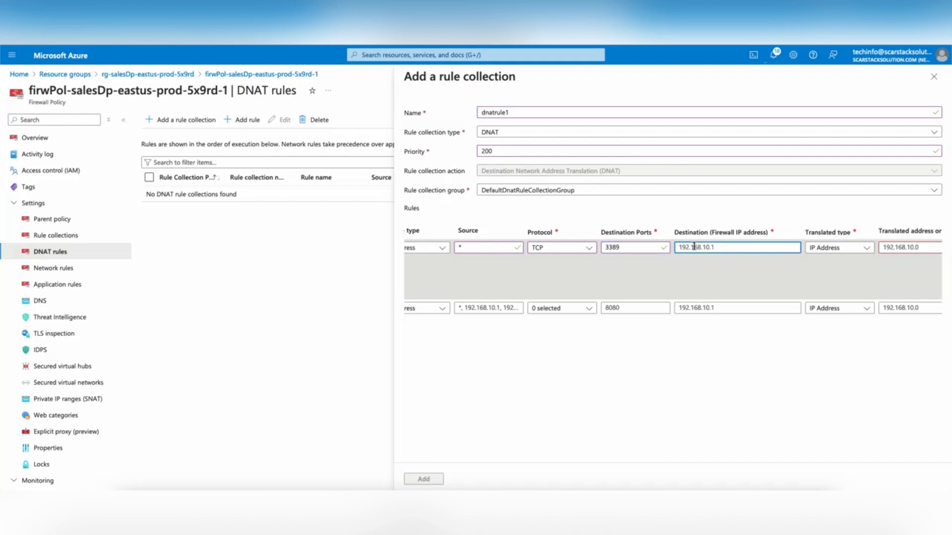
key("ctrl+a")
type("74.235.178.81")
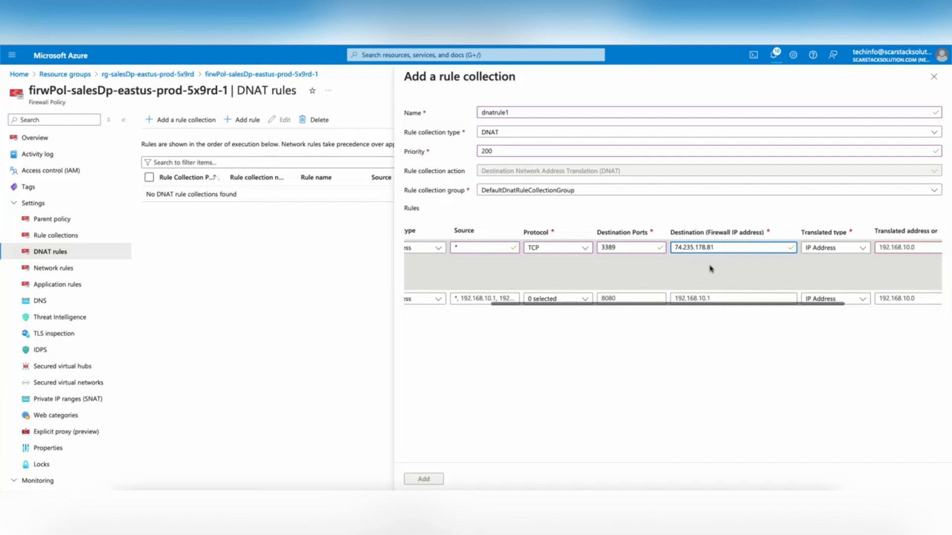
scroll(716, 252, "right", 3)
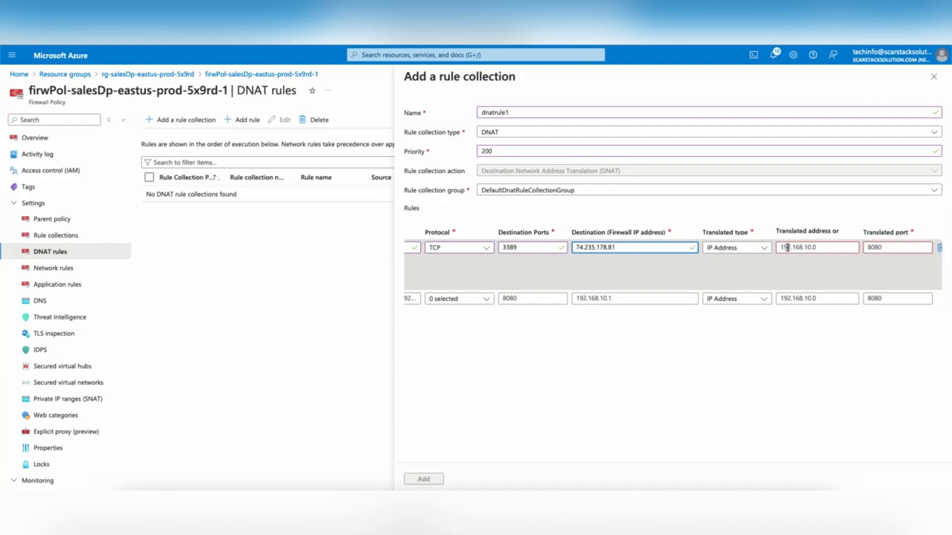
Step: Change rdp-nat's translated address to 10.0.2.4 and translated port to 3839
left_click(787, 248)
key("ctrl+a")
type("10.0.2.4")
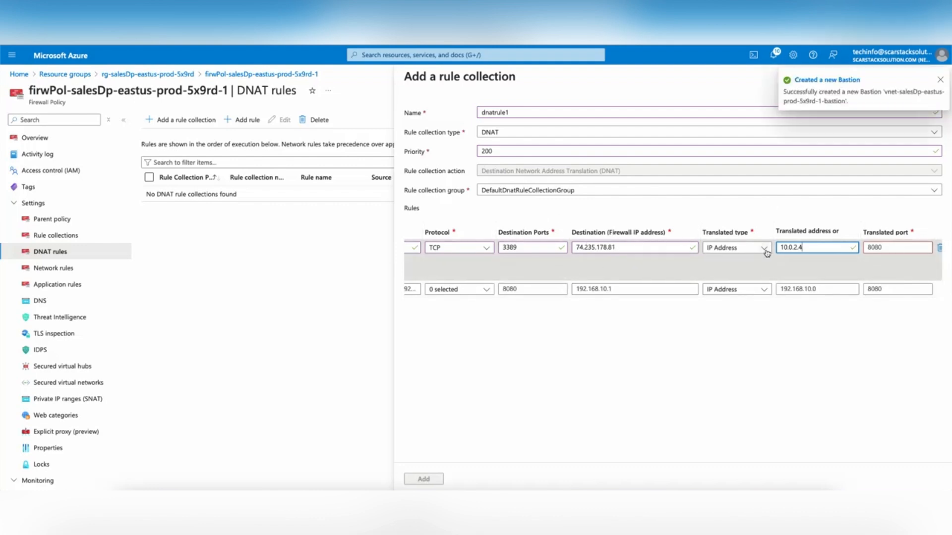
left_click(896, 247)
type("3839")
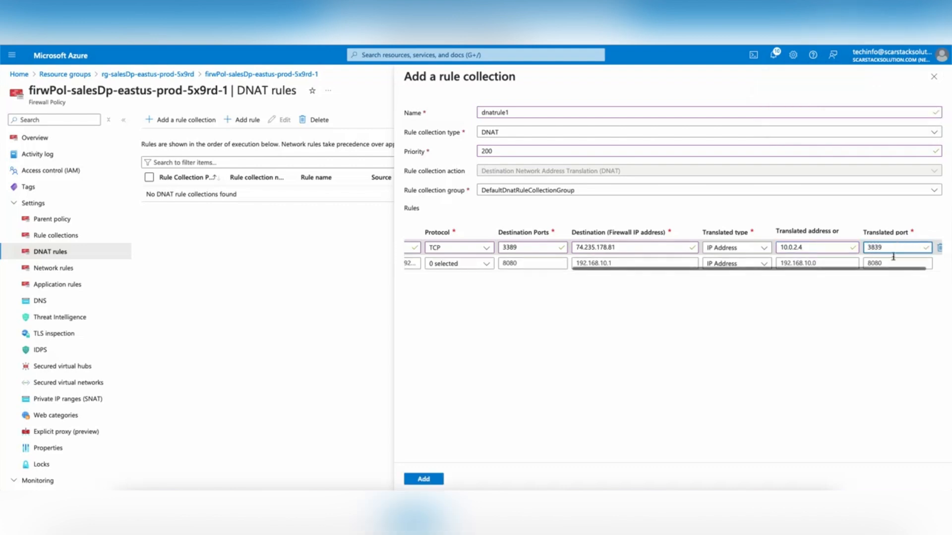
left_click(862, 307)
scroll(738, 250, "left", 5)
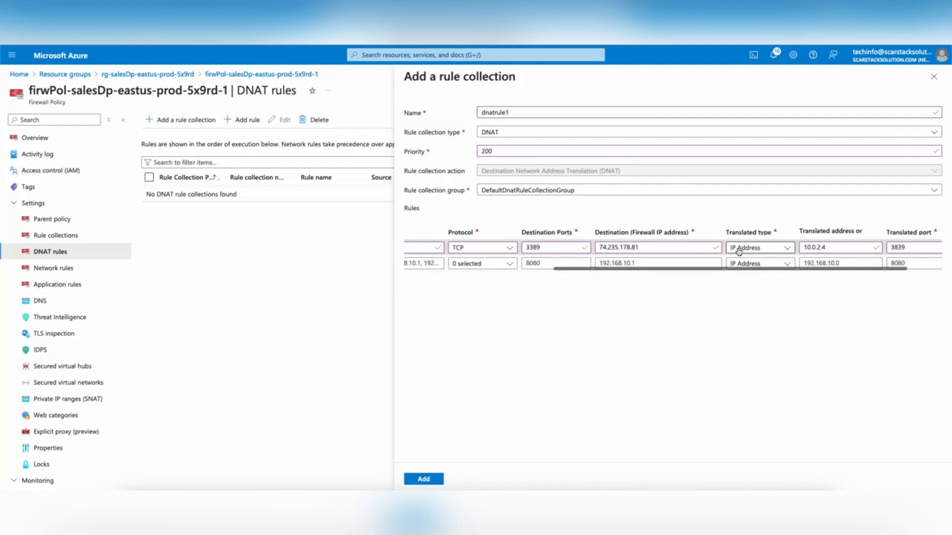
scroll(739, 249, "left", 4)
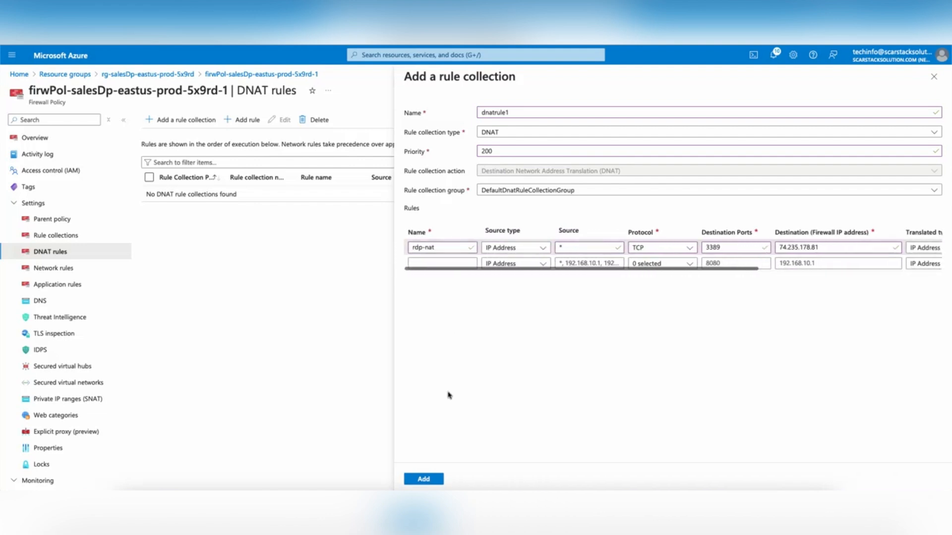
Step: Add the dnatrule1 collection to the policy and go to its Network rules page
left_click(427, 479)
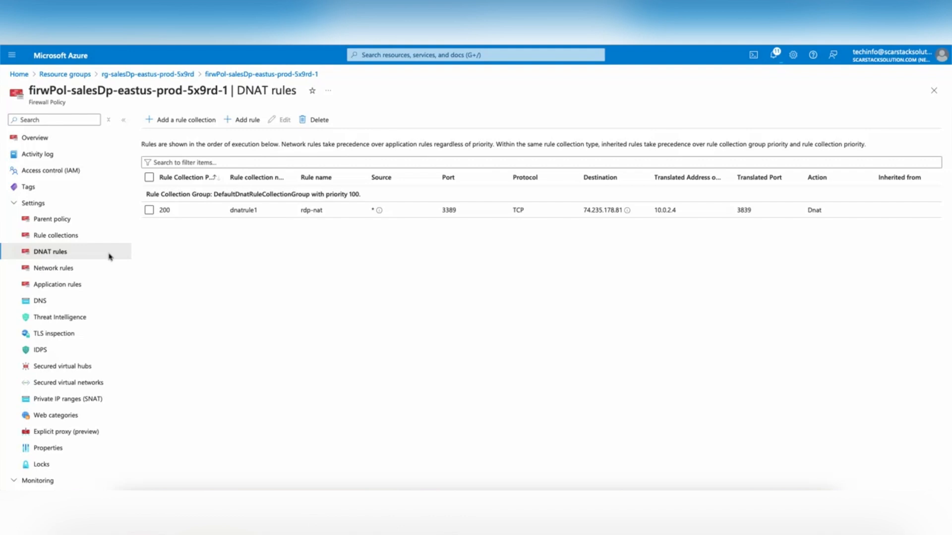
left_click(66, 270)
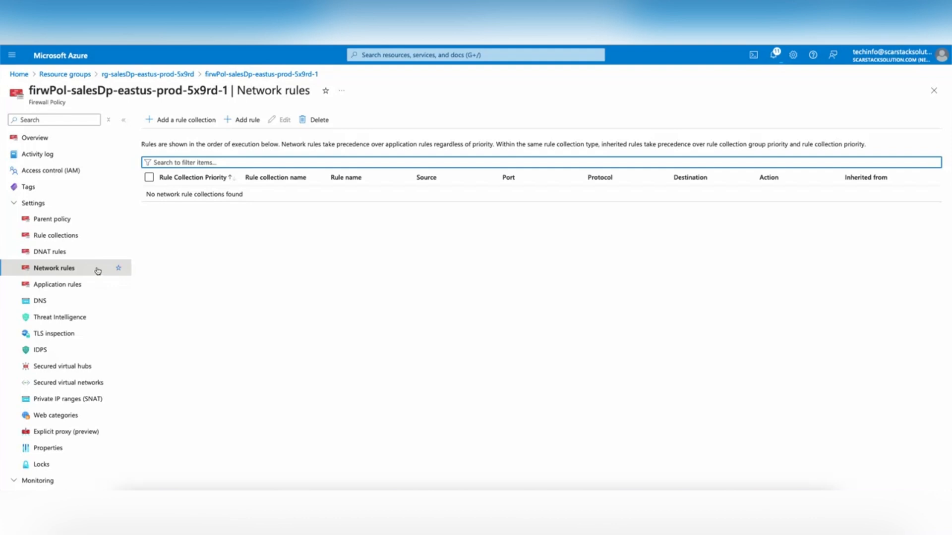
Step: Create rule collection netRule1, type Network, priority 200, action Allow
left_click(192, 122)
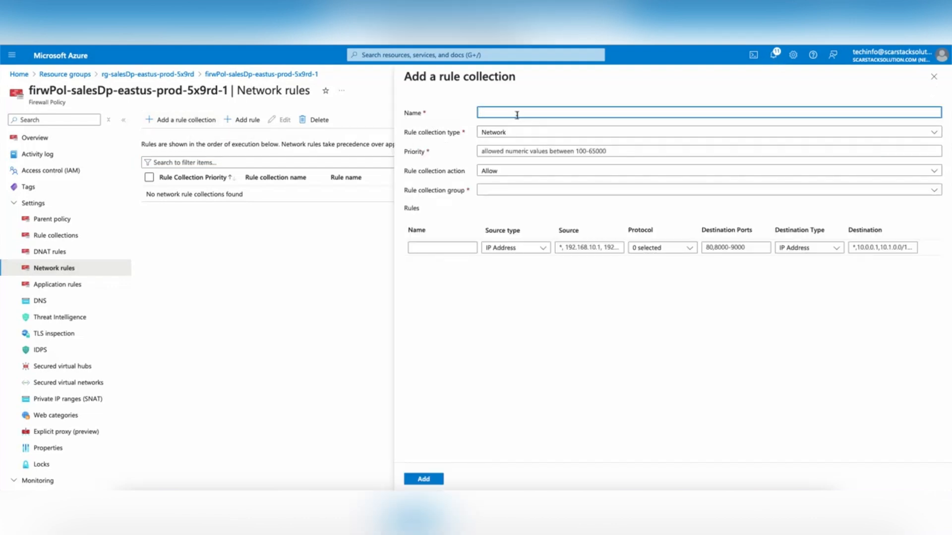
type("netRule1")
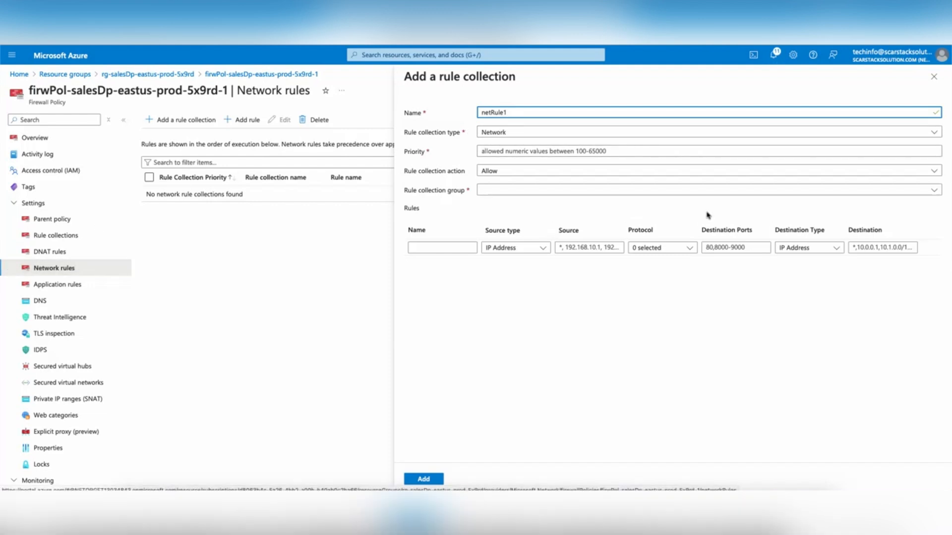
left_click(510, 152)
type("200")
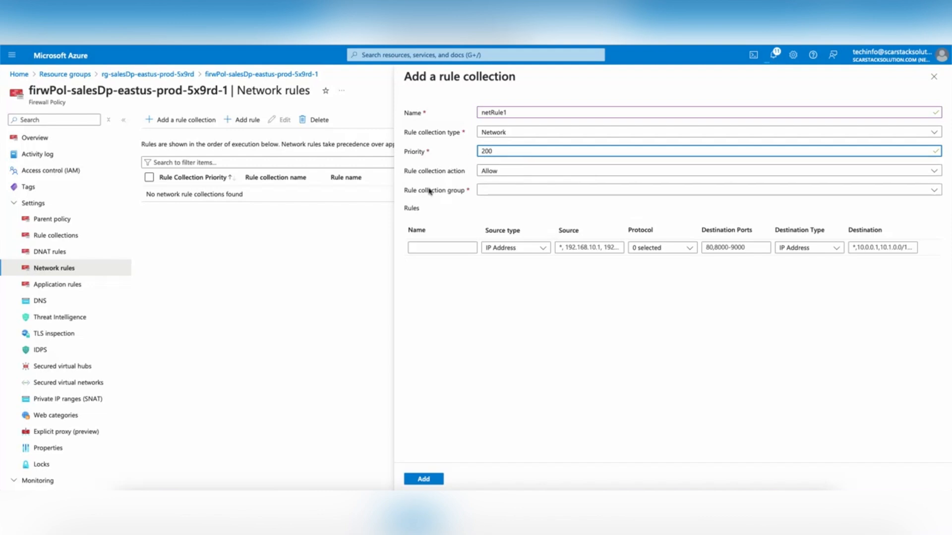
left_click(490, 191)
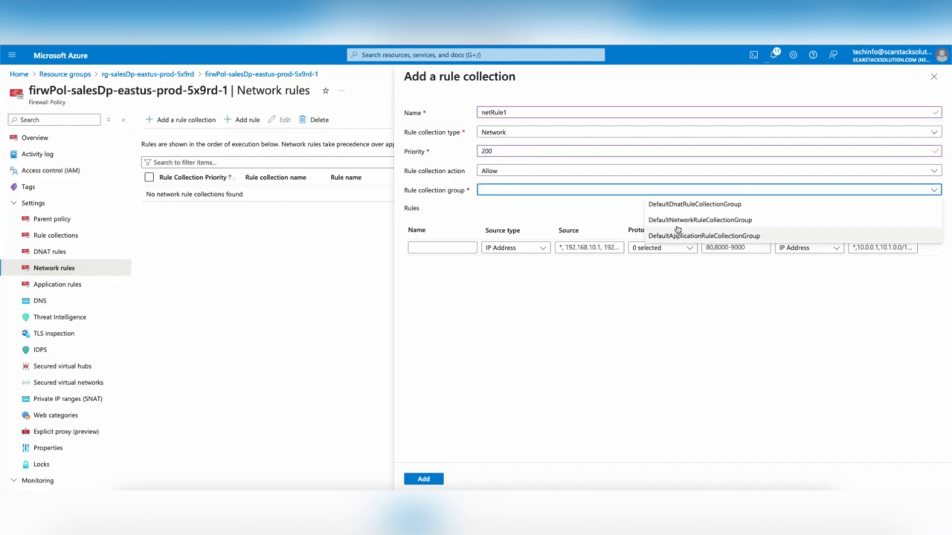
Step: Put netRule1 in DefaultNetworkRuleCollectionGroup and add rule allow-dns with source 10.0.2.0/24
left_click(707, 221)
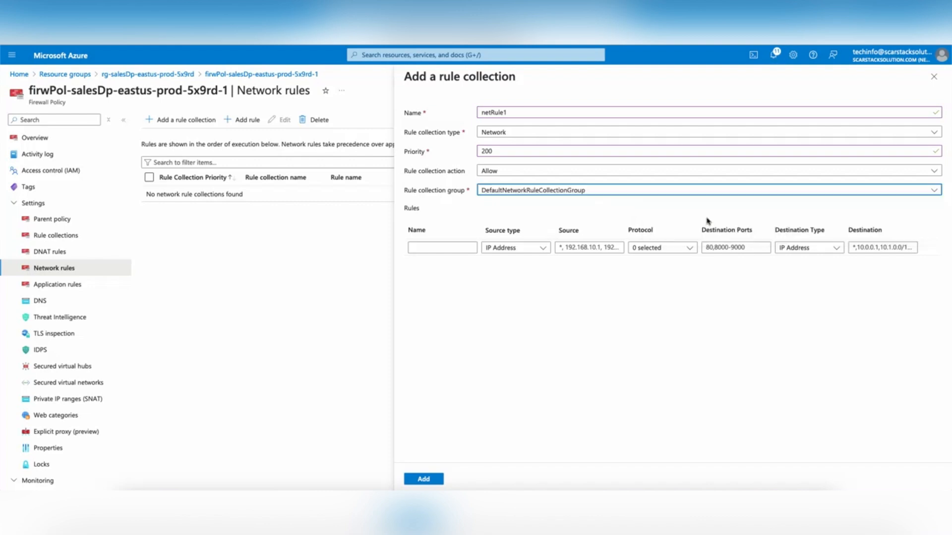
left_click(444, 247)
type("a")
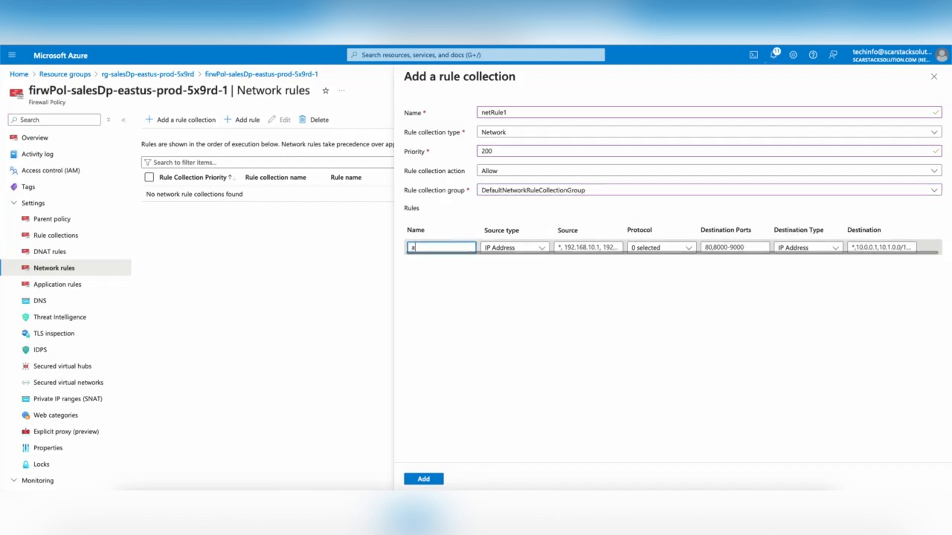
type("llow-d")
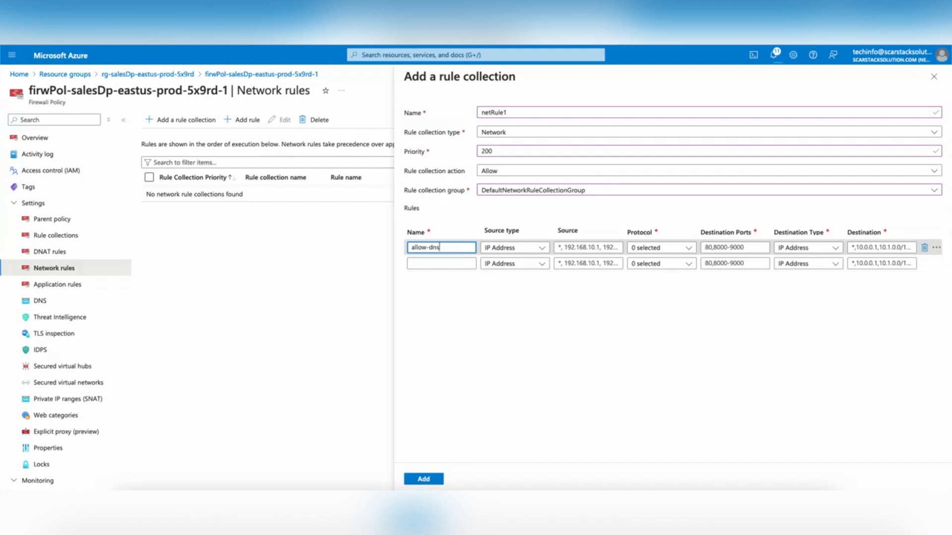
type("ns")
left_click(446, 310)
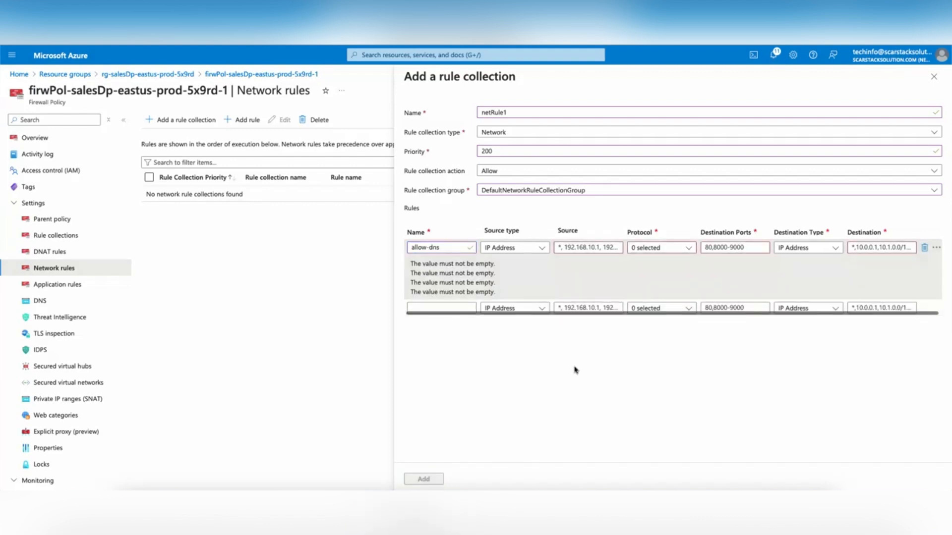
scroll(513, 250, "right", 1)
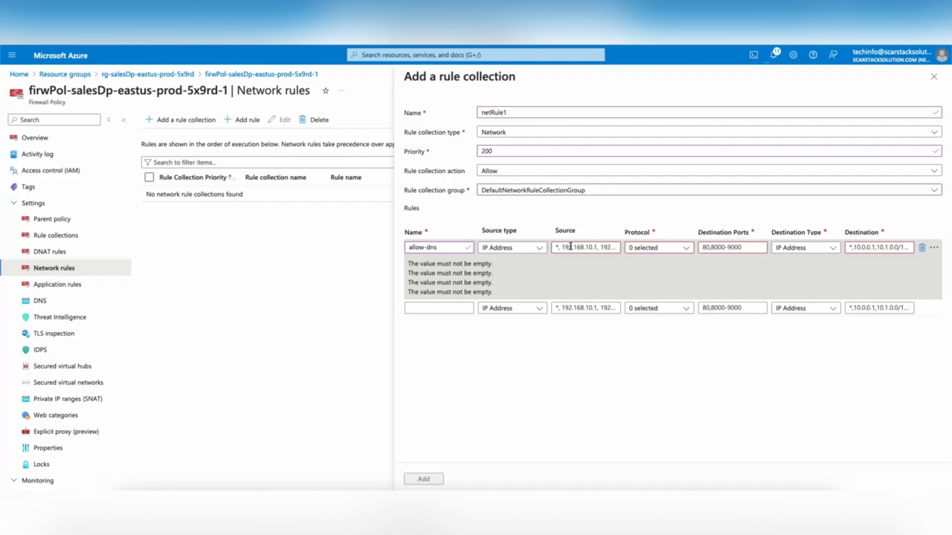
left_click(573, 246)
type("10.0.2.")
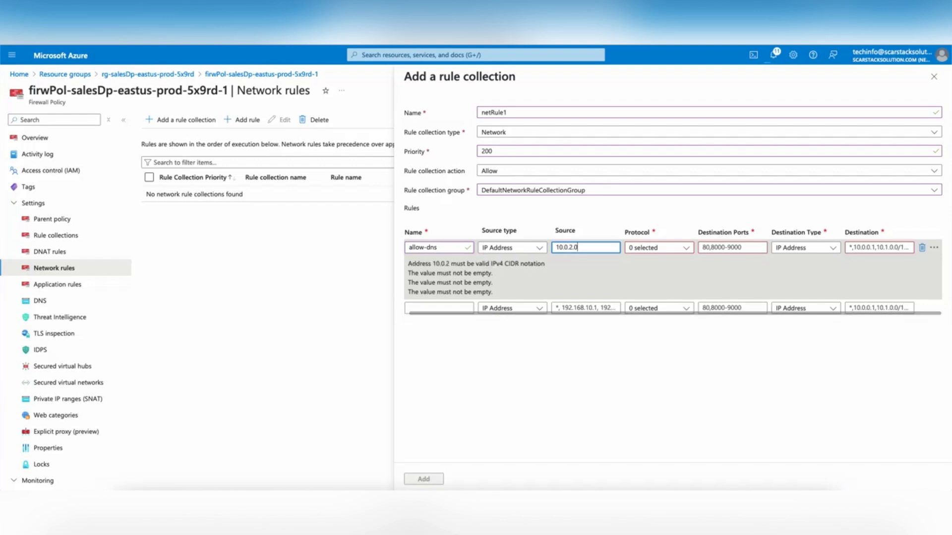
type("0/24")
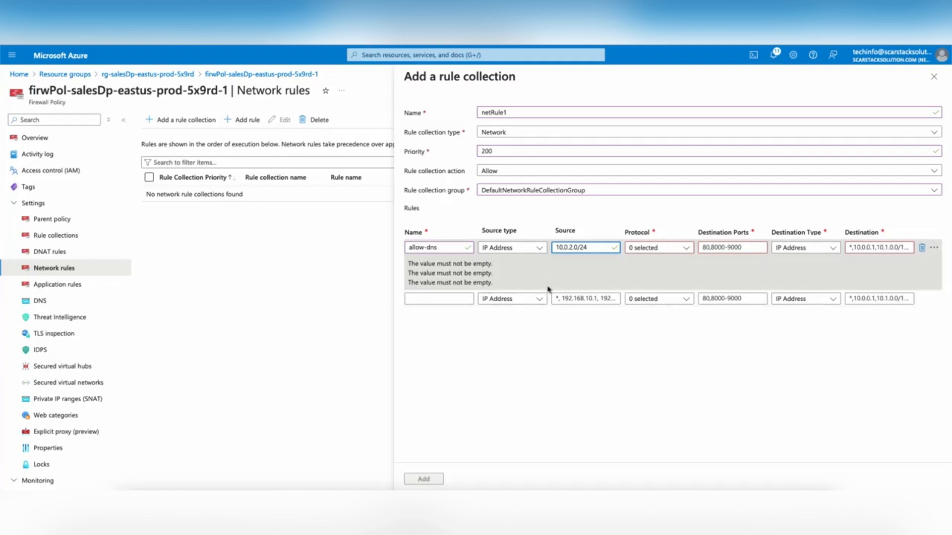
Step: Set allow-dns to UDP, port 53, destinations 209.244.0.3 and 209.244.0.4
left_click(685, 247)
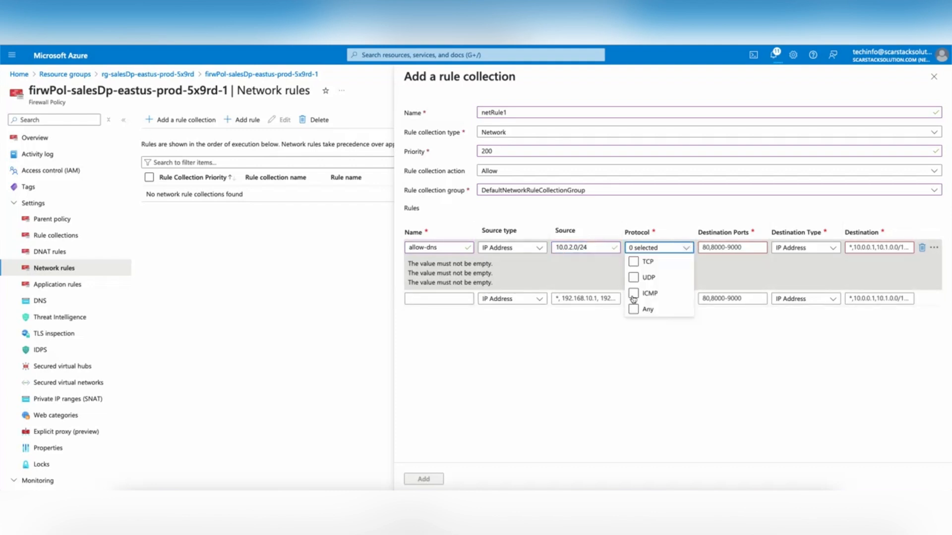
left_click(633, 277)
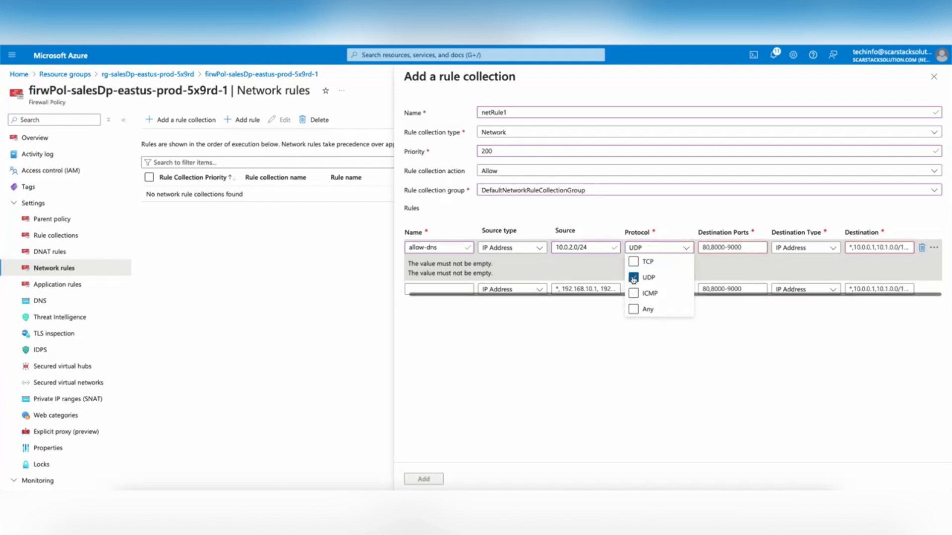
left_click(731, 350)
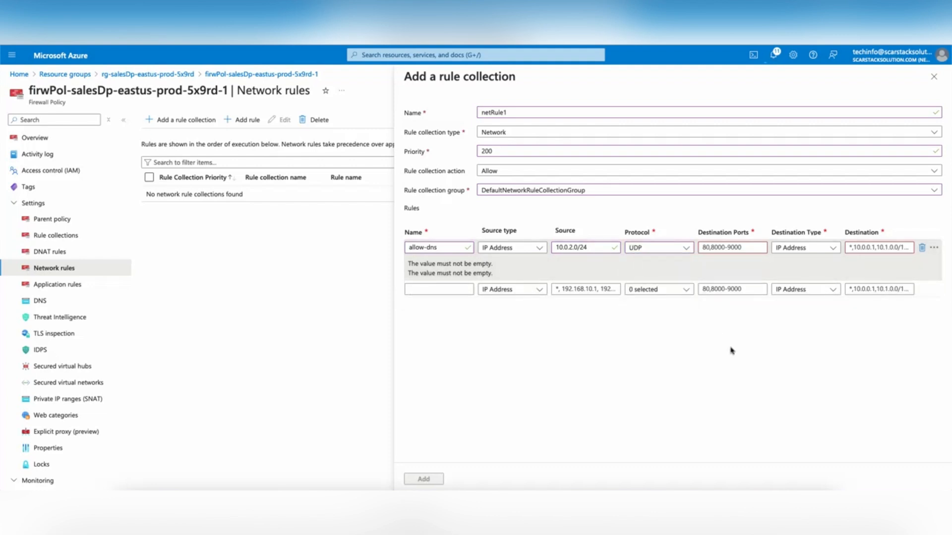
left_click(709, 246)
type("53")
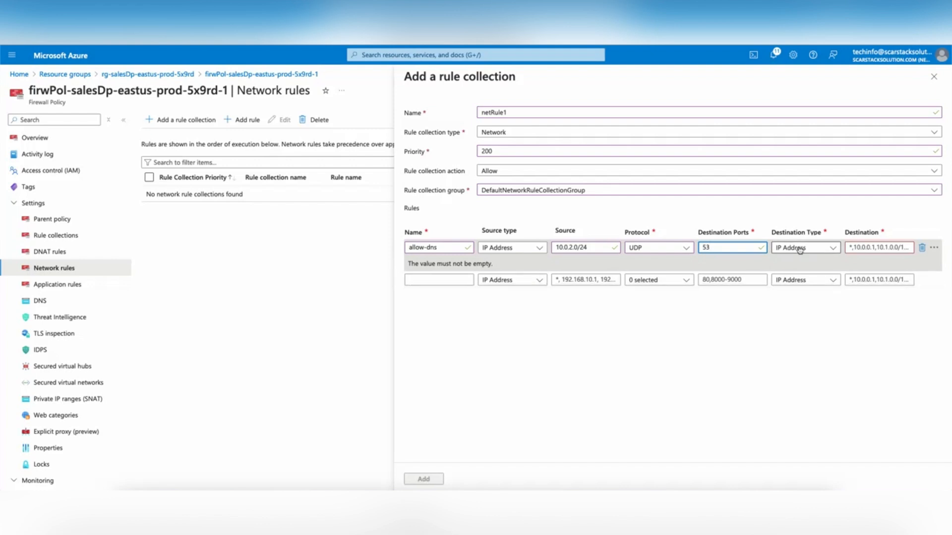
left_click(860, 247)
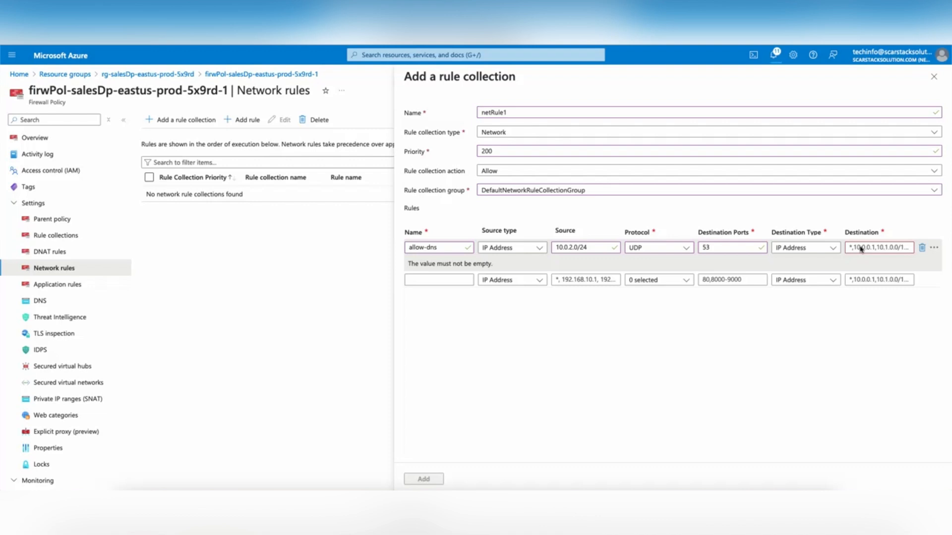
left_click(869, 248)
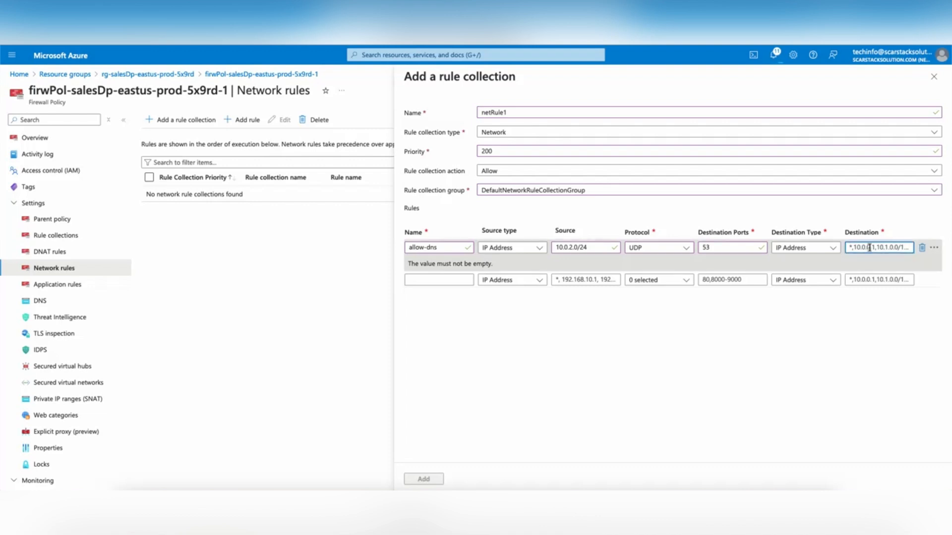
key("ctrl+v")
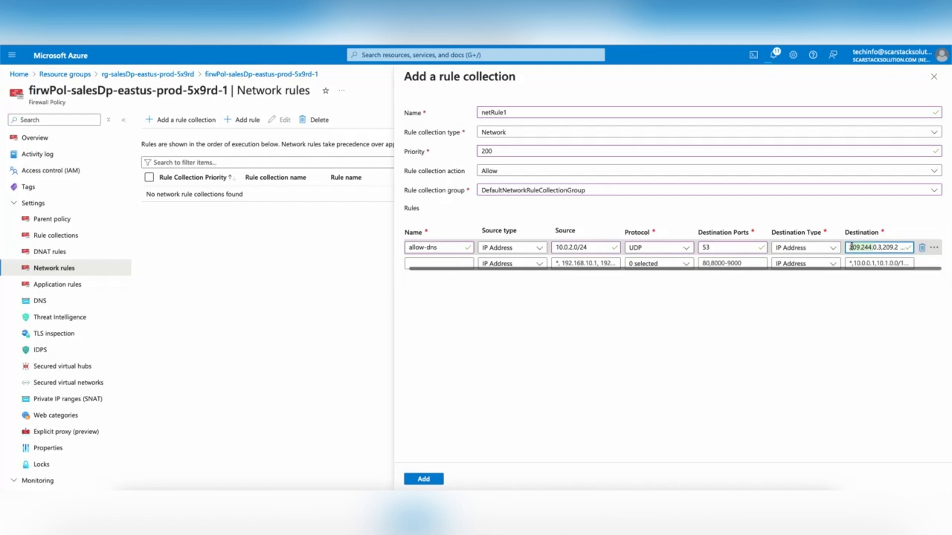
left_click(851, 247)
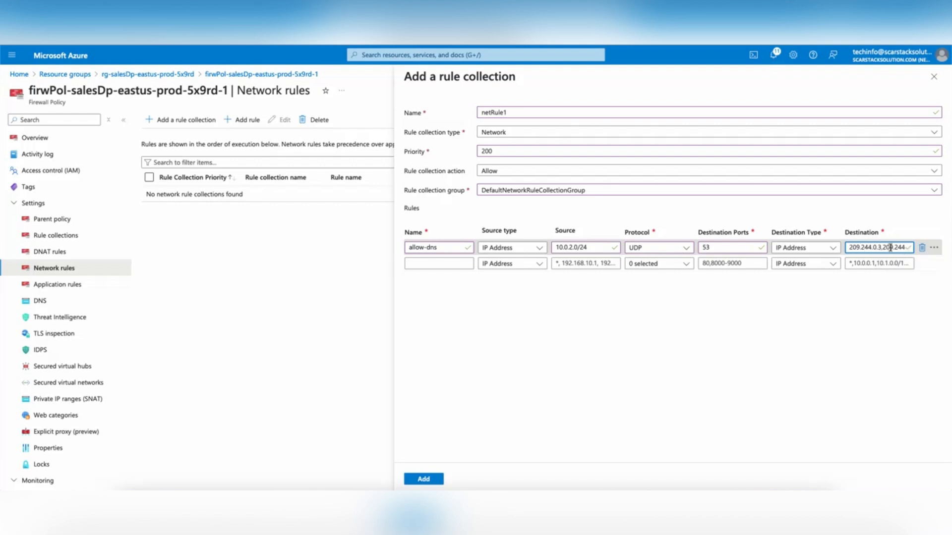
left_click_drag(893, 247, 918, 248)
Step: Save the netRule1 collection so allow-dns appears in Network rules at priority 200
left_click(876, 248)
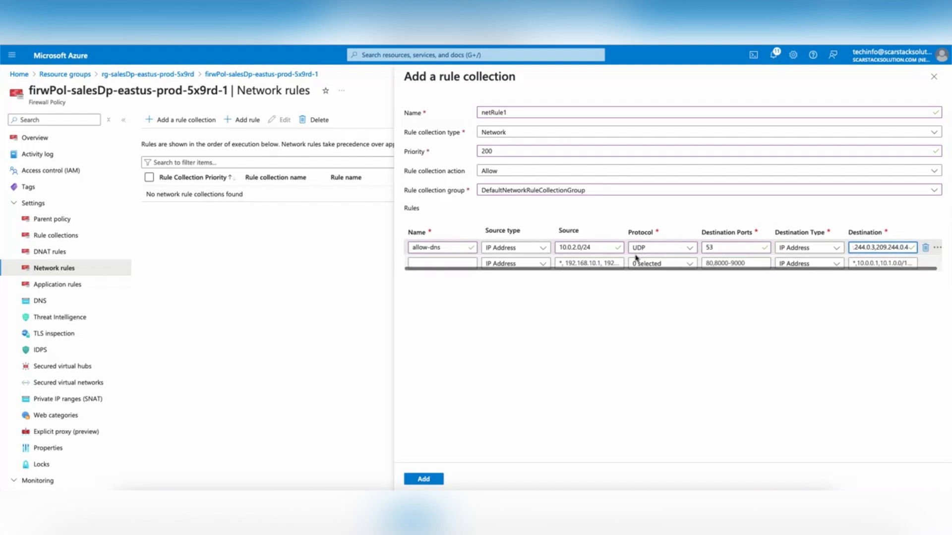
left_click(421, 479)
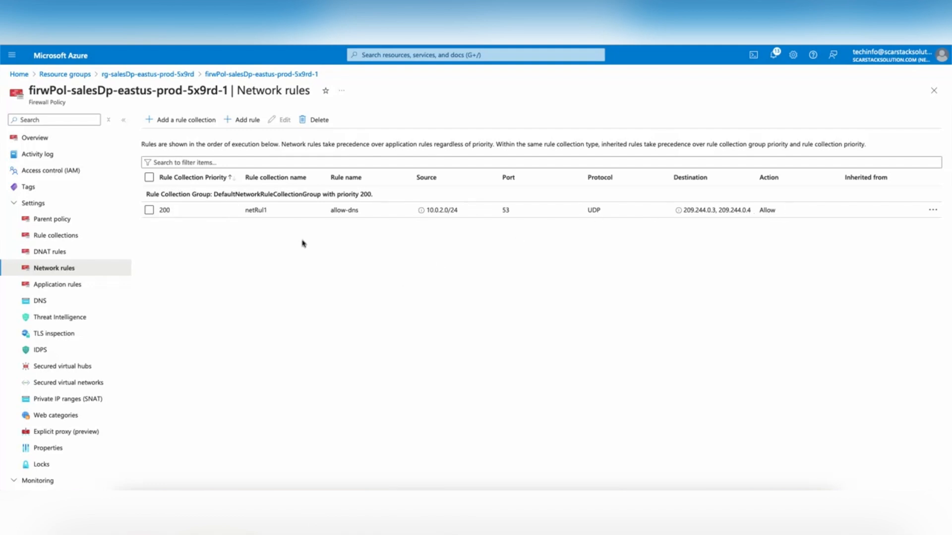
Step: Start application collection appRule1, priority 200, in DefaultApplicationRuleCollectionGroup
left_click(70, 286)
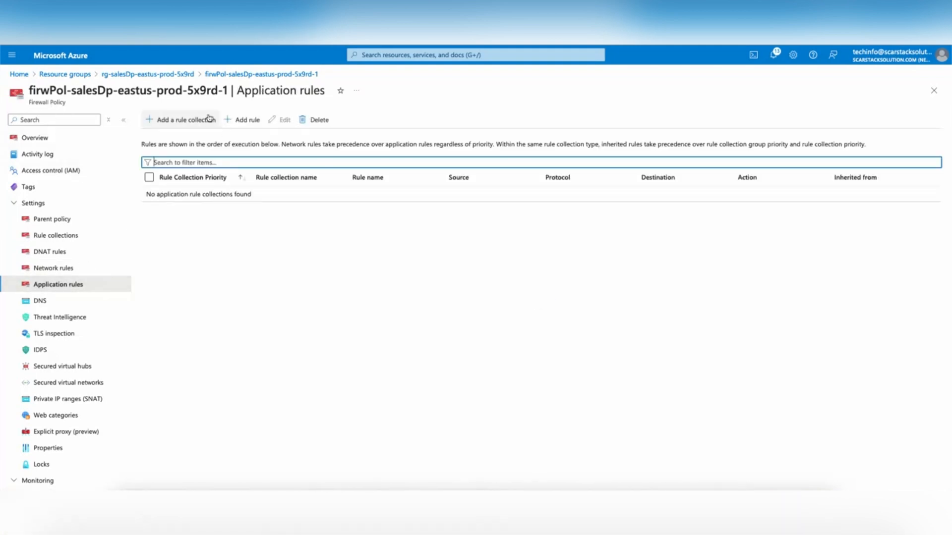
left_click(190, 122)
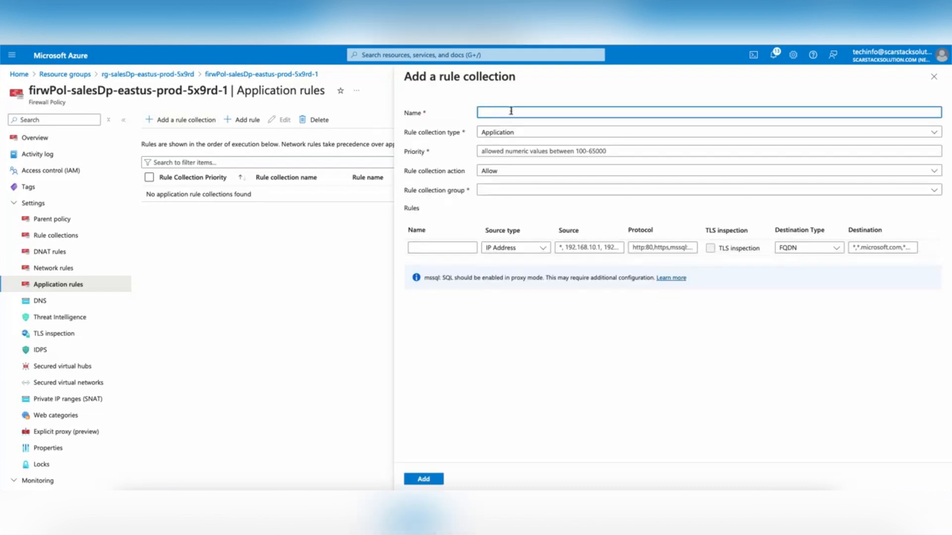
type("appRule1")
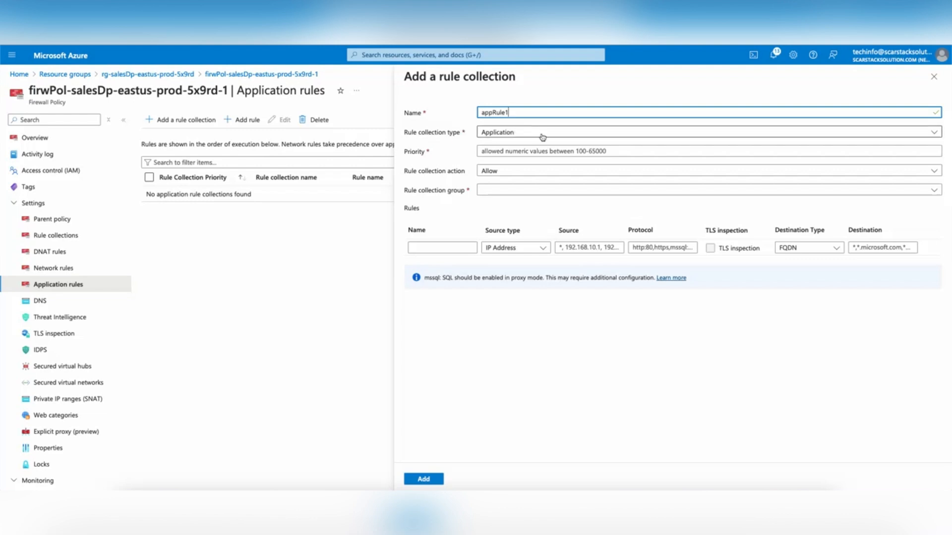
left_click(509, 150)
type("200")
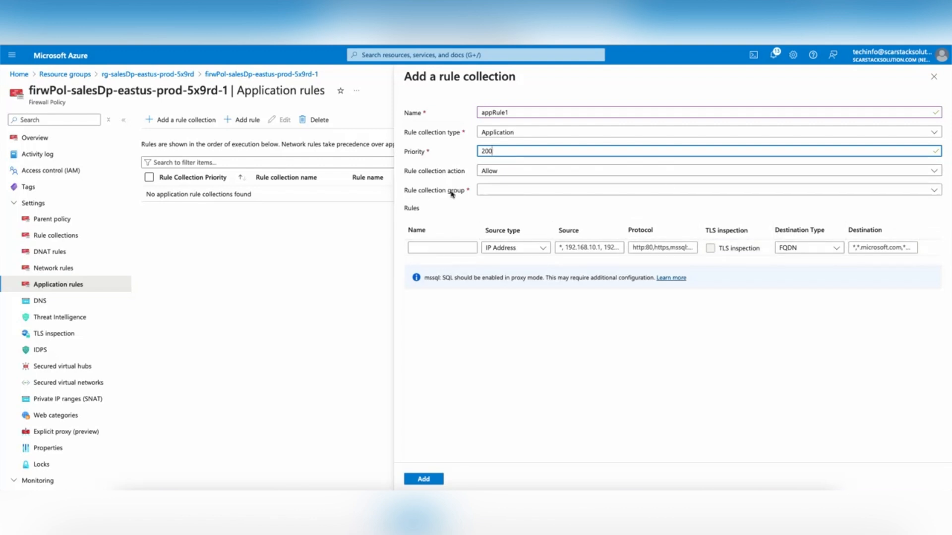
left_click(556, 192)
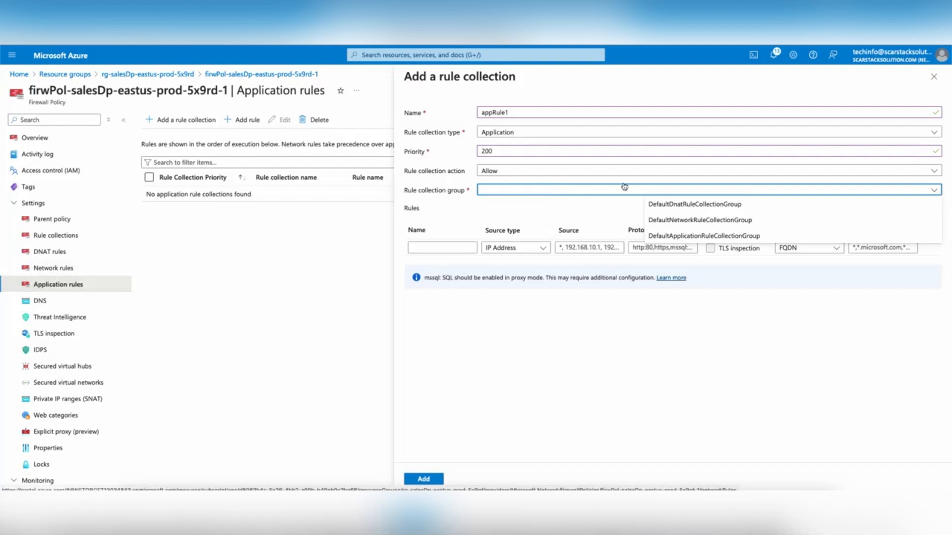
left_click(661, 235)
Step: Name the first application rule allow-google-site and set its source to 10.0.2.0/24
left_click(431, 247)
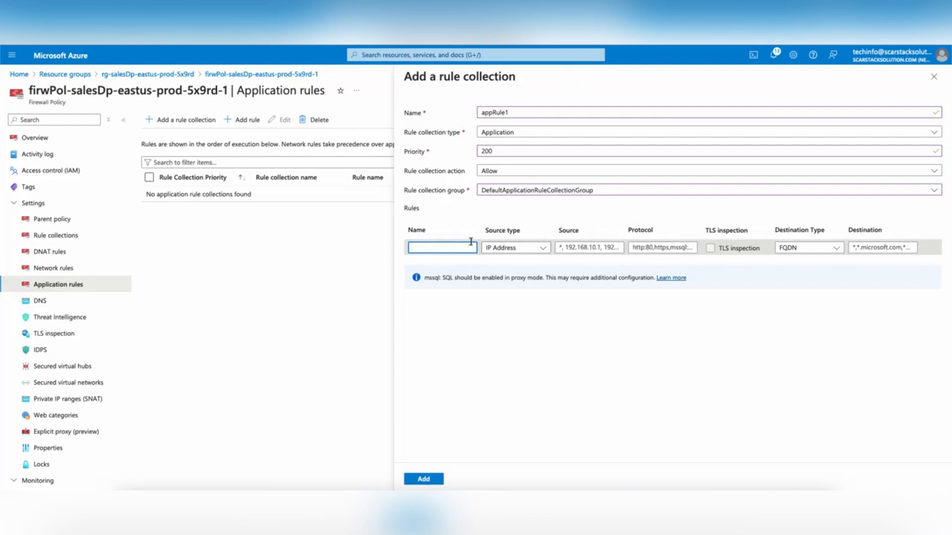
type("allow-google-site")
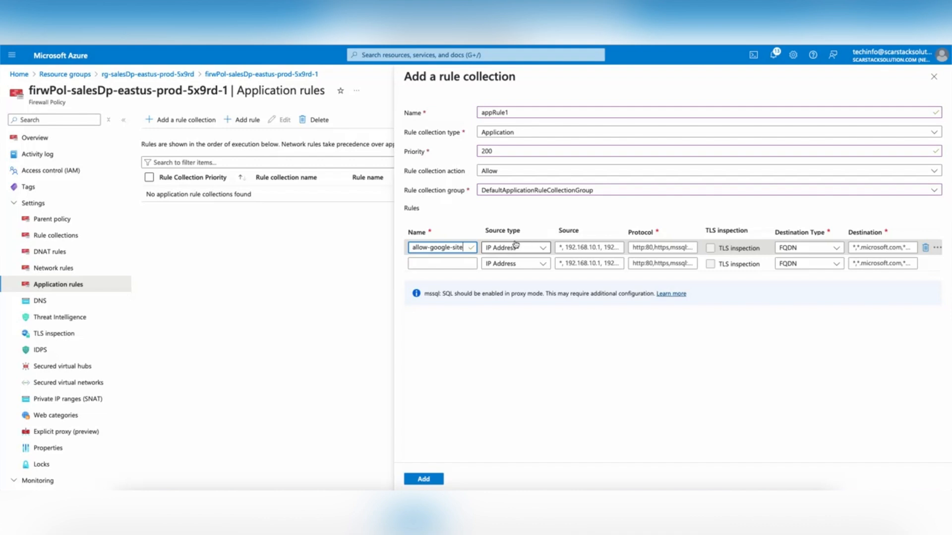
left_click(566, 247)
key("ctrl+a")
type("10.0")
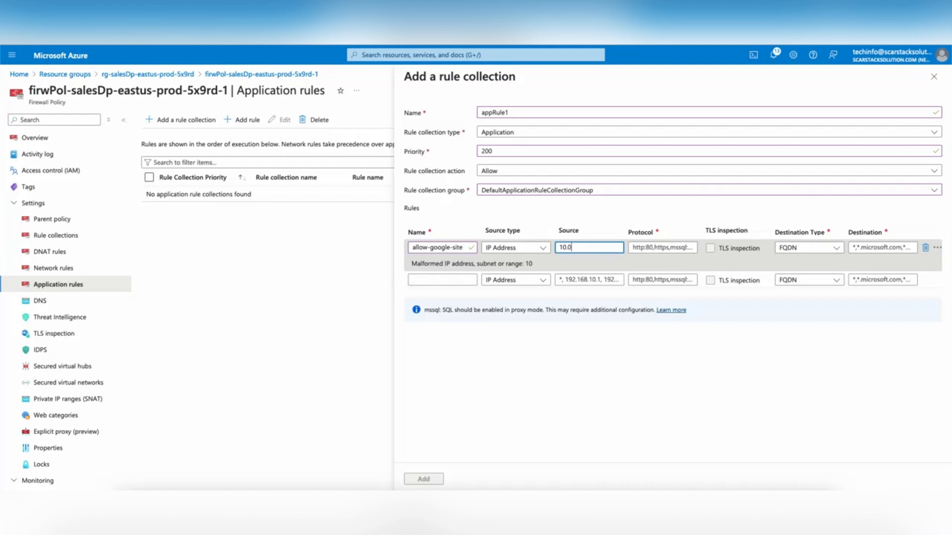
type(".2")
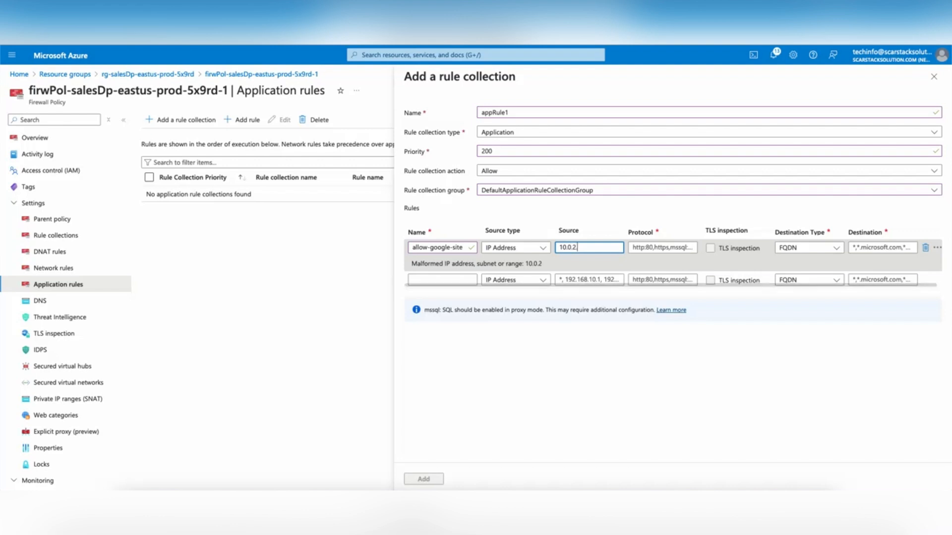
type(".0/24")
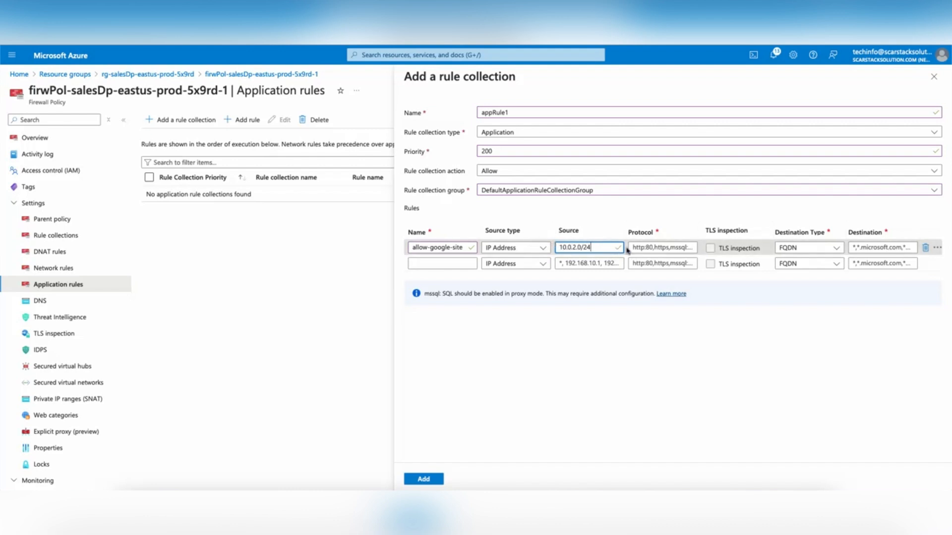
left_click(661, 247)
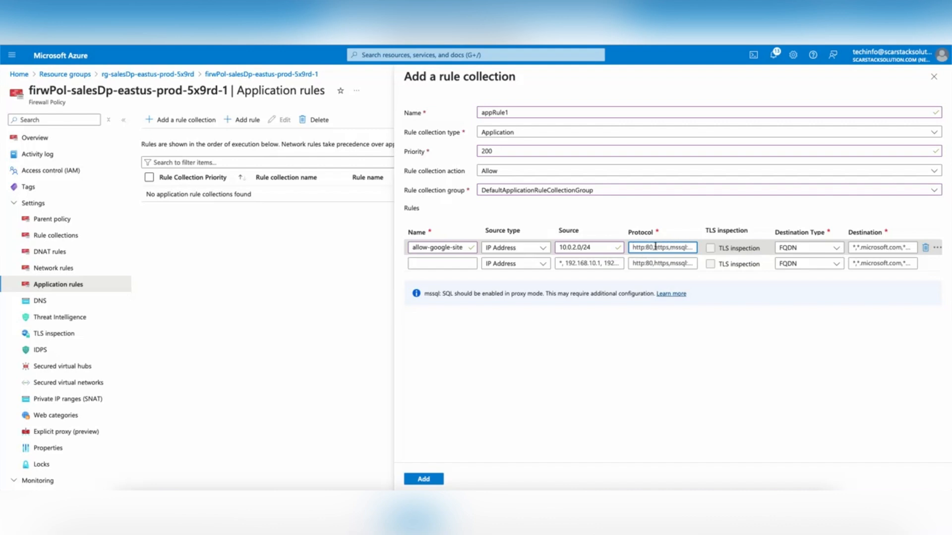
key("ctrl+a")
type("http, htt")
left_click(864, 246)
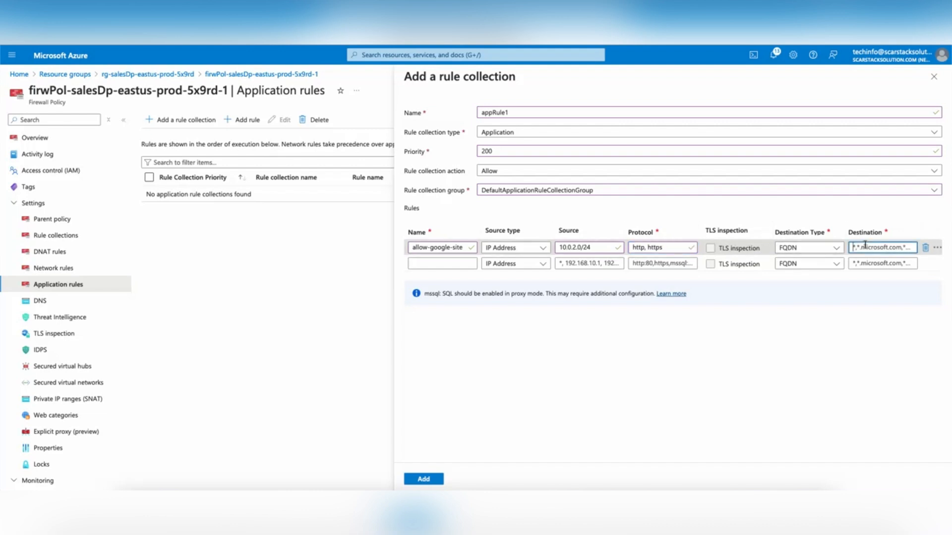
type("www.google.com")
left_click(828, 323)
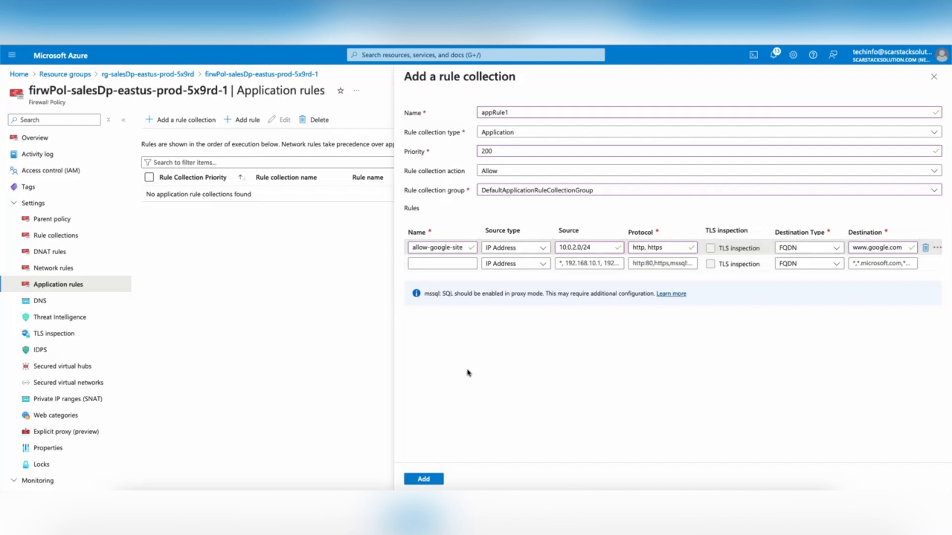
left_click(423, 479)
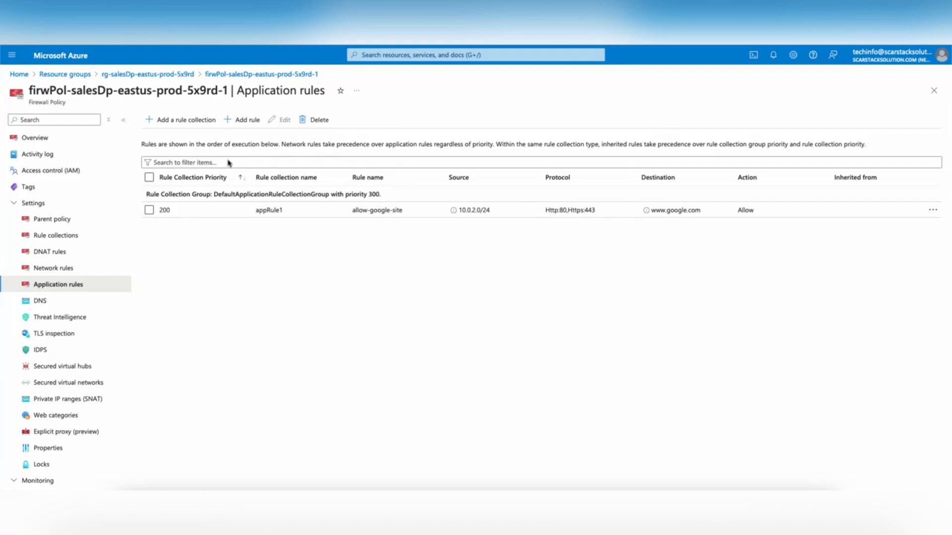
Step: Return to resource group rg-salesDp-eastus-prod-5x9rd and open VM vm-salesDp-eastus-prod-5x9rd-1
left_click(152, 74)
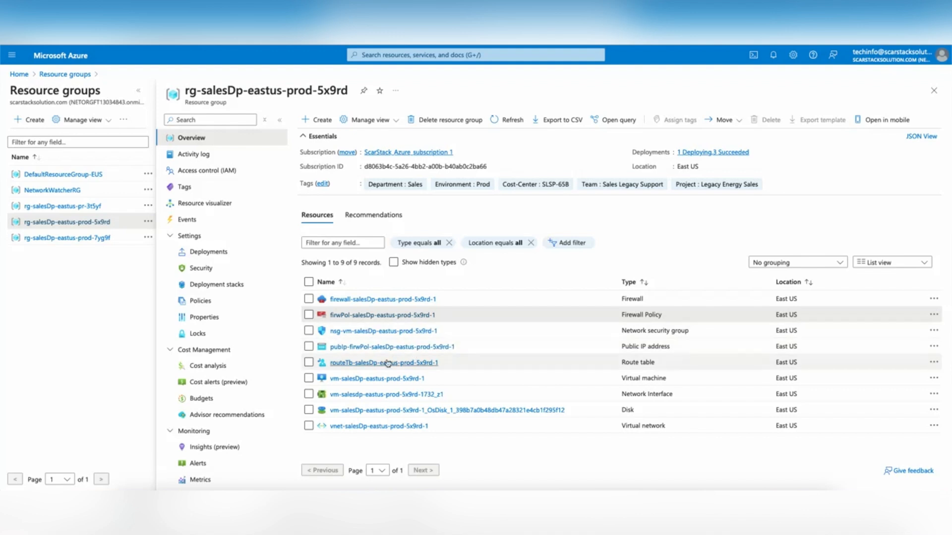
left_click(402, 377)
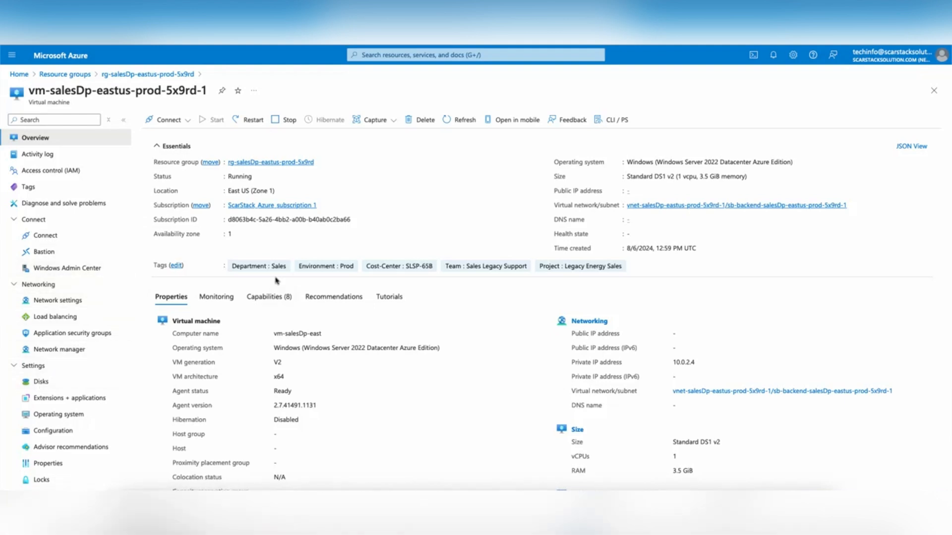
Step: Open the DNS servers page of network interface vm-salesdp-eastus-prod-5x9rd-1732_z1 from the VM's network settings
left_click(51, 301)
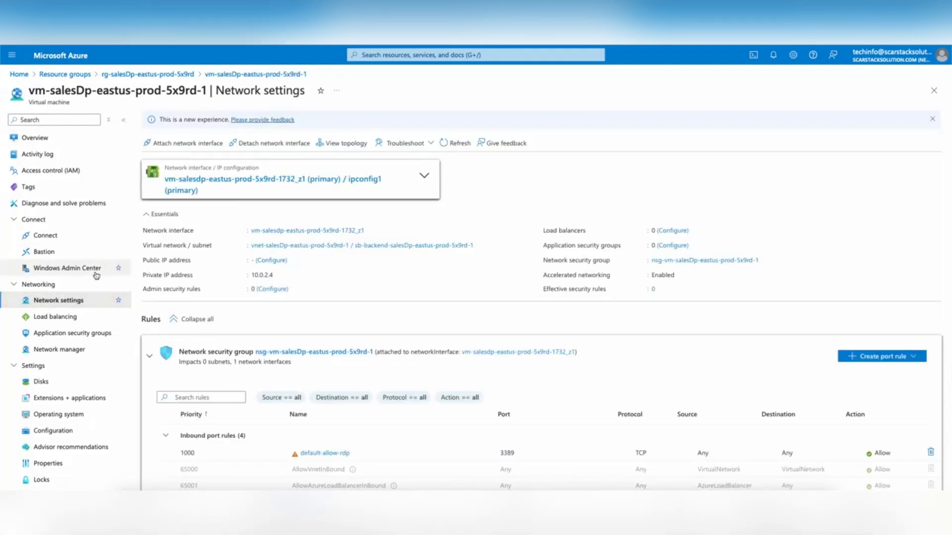
left_click(308, 231)
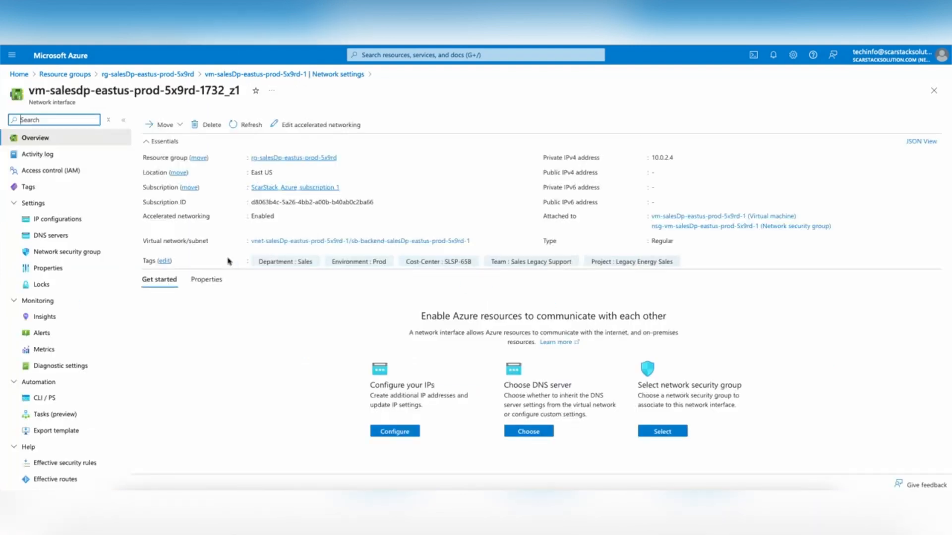
left_click(65, 236)
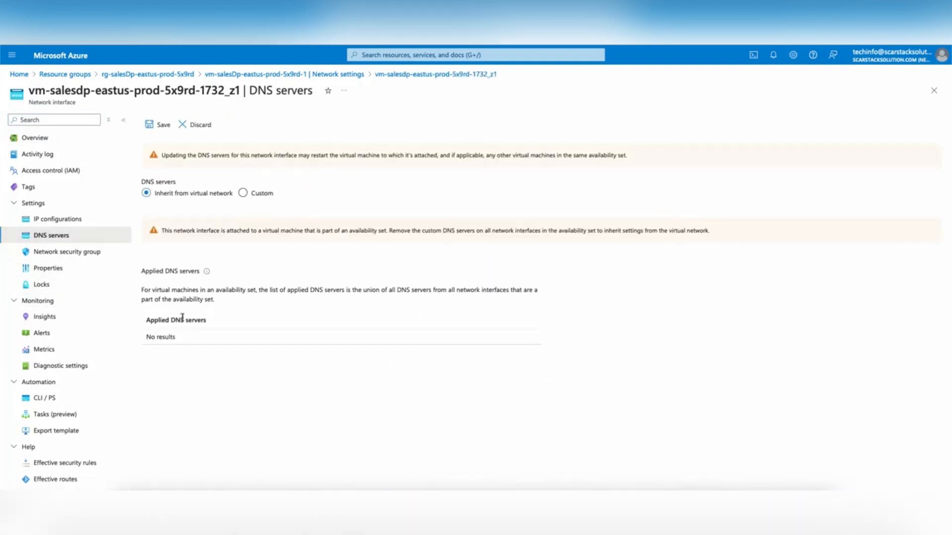
Step: Switch the NIC to Custom DNS with servers 209.244.0.3 and 209.244.0.4
left_click(242, 193)
left_click(222, 234)
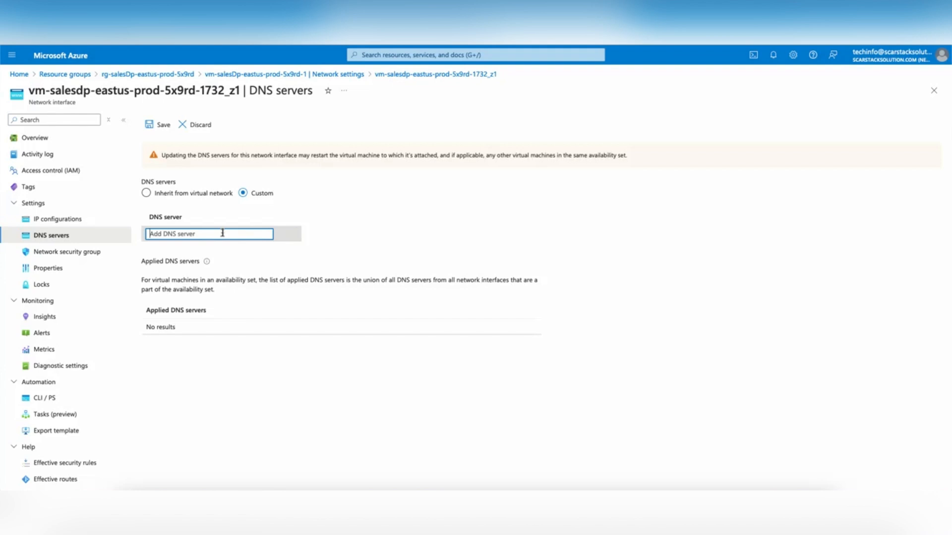
type("209.244.0.3")
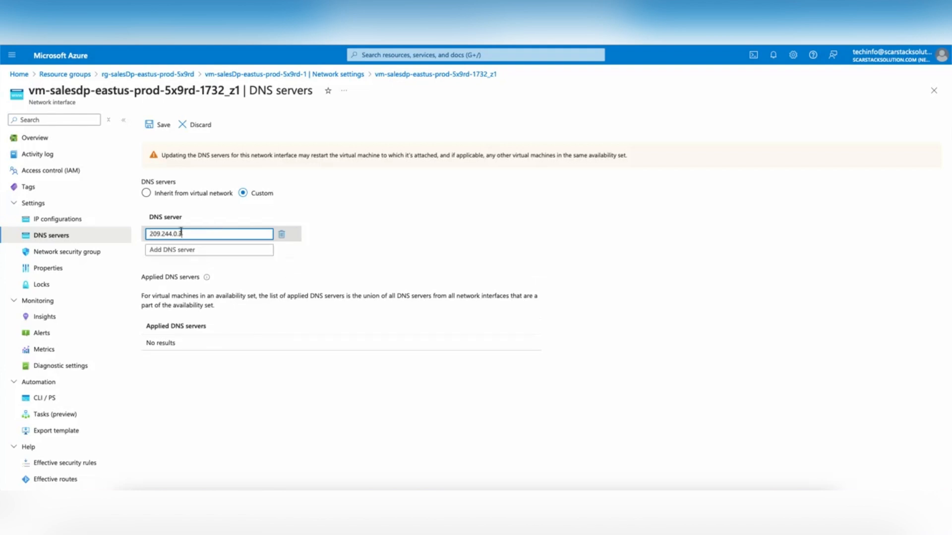
left_click(207, 250)
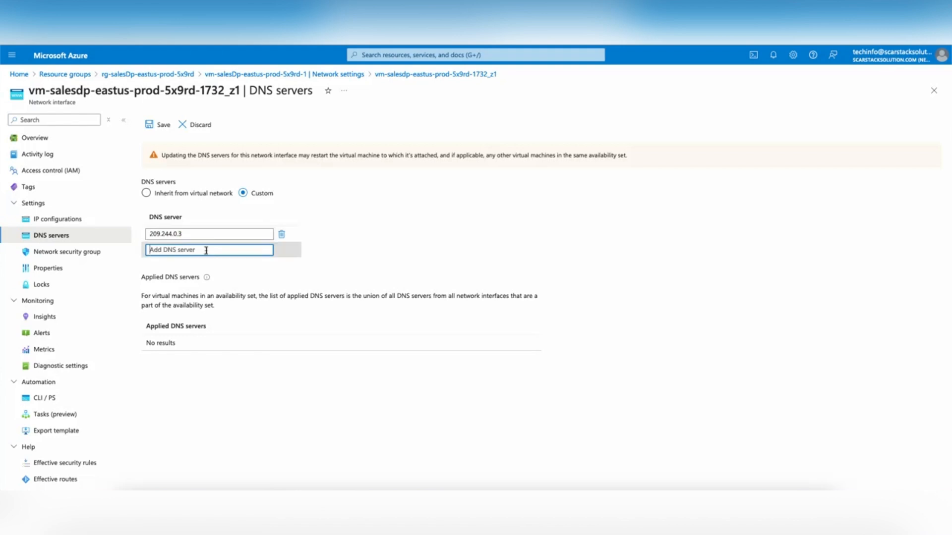
type("209.244.0.3")
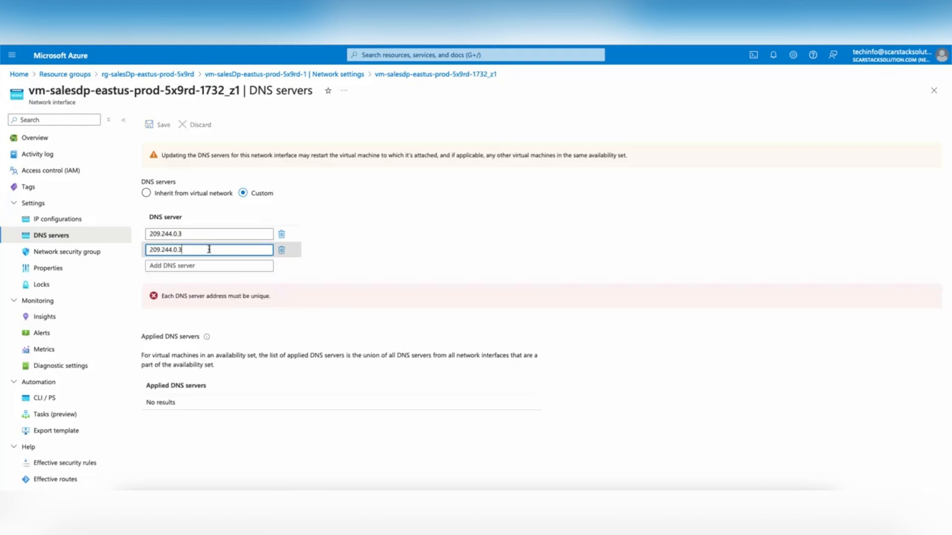
key("BackSpace")
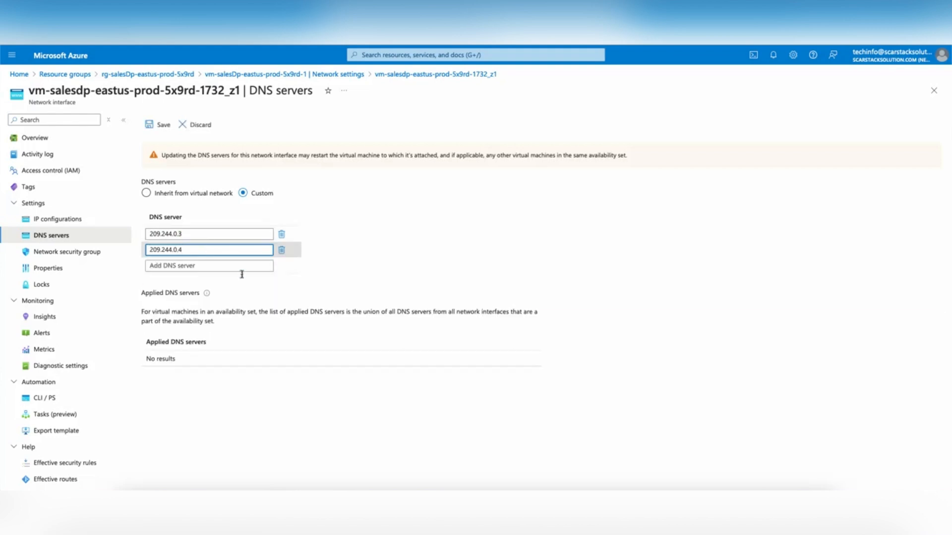
left_click(362, 276)
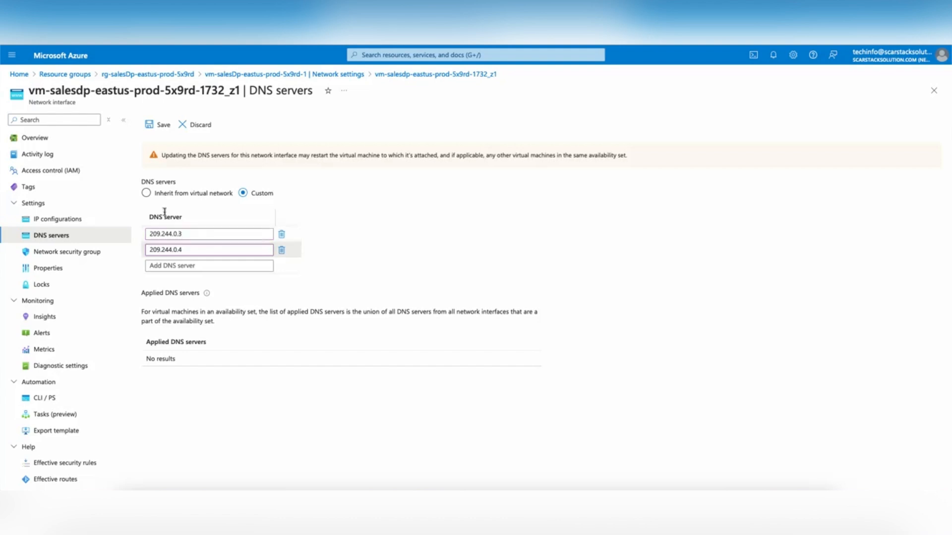
Step: Save the custom DNS servers 209.244.0.3 and 209.244.0.4, then return to the VM overview
left_click(163, 125)
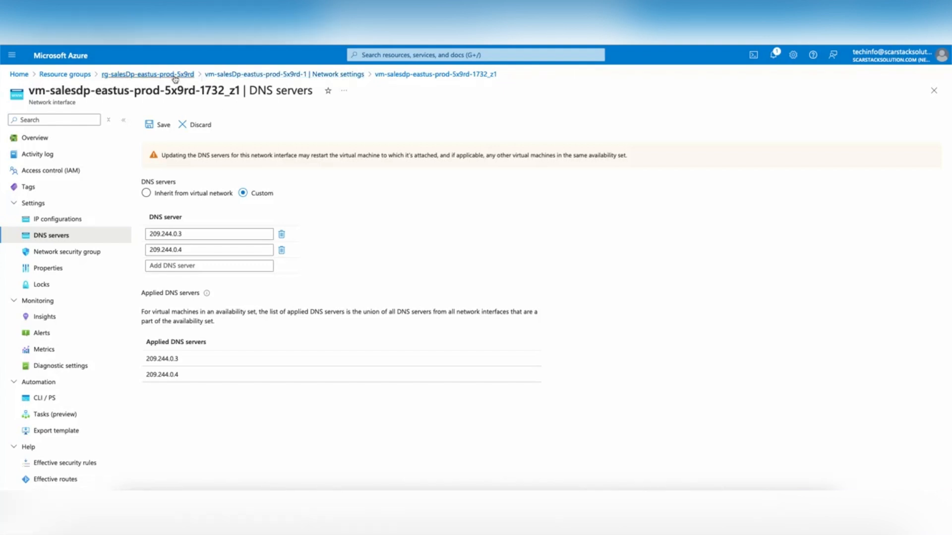
left_click(278, 75)
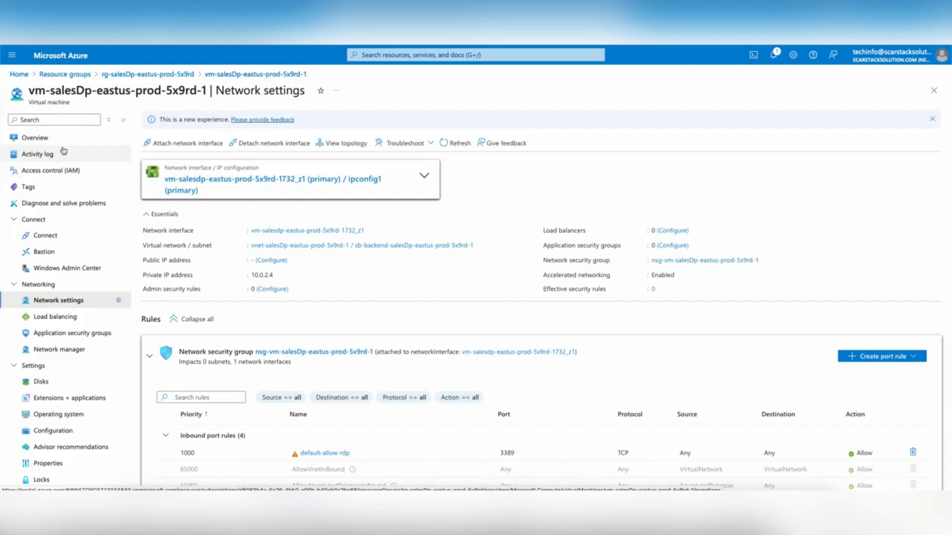
left_click(52, 138)
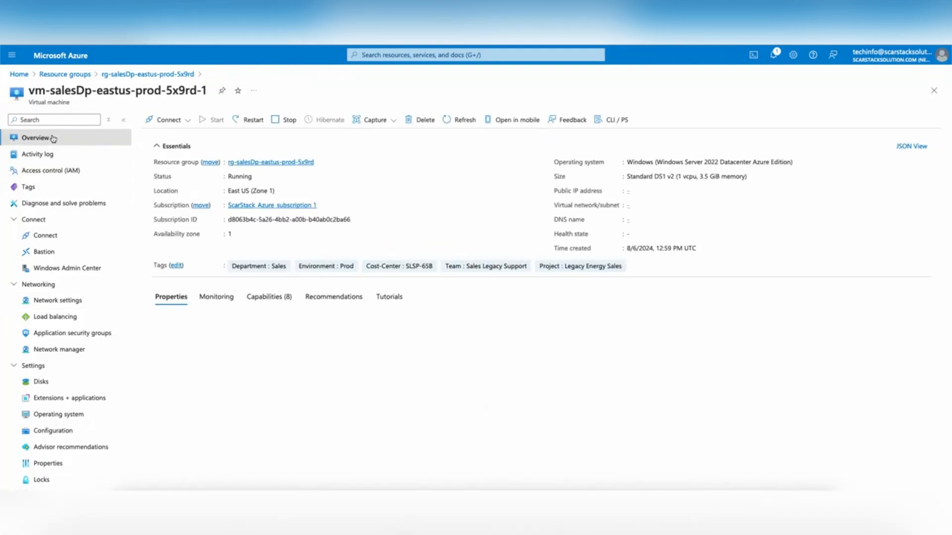
Step: Restart VM vm-salesDp-eastus-prod-5x9rd-1 and confirm with Yes
left_click(249, 120)
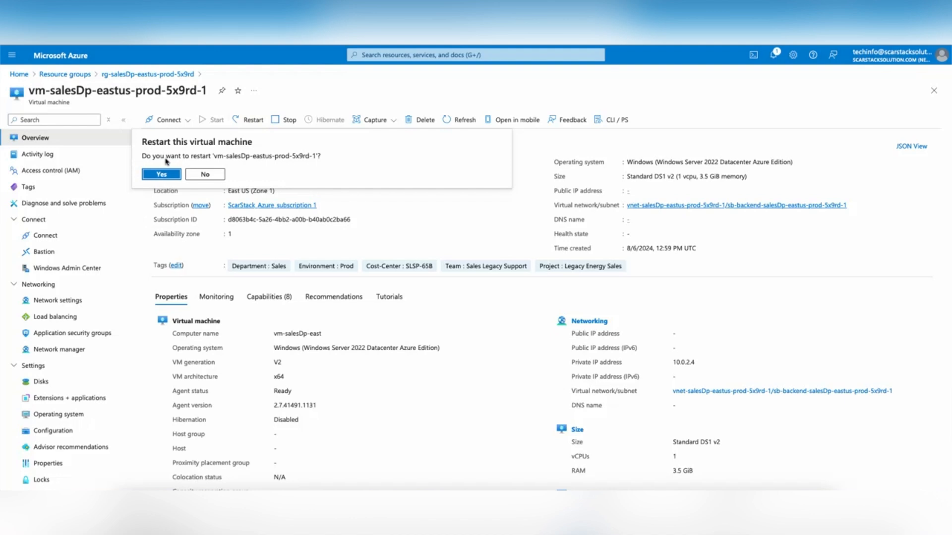
left_click(163, 175)
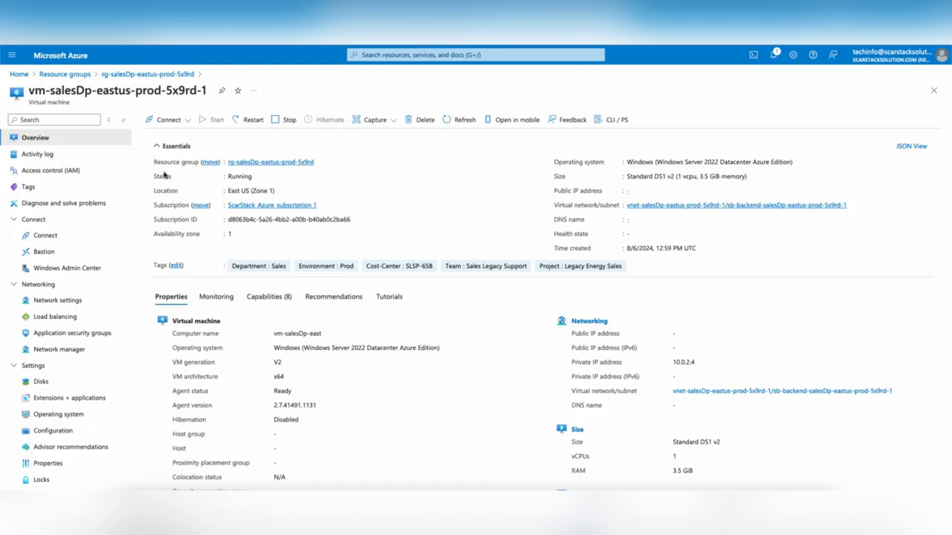